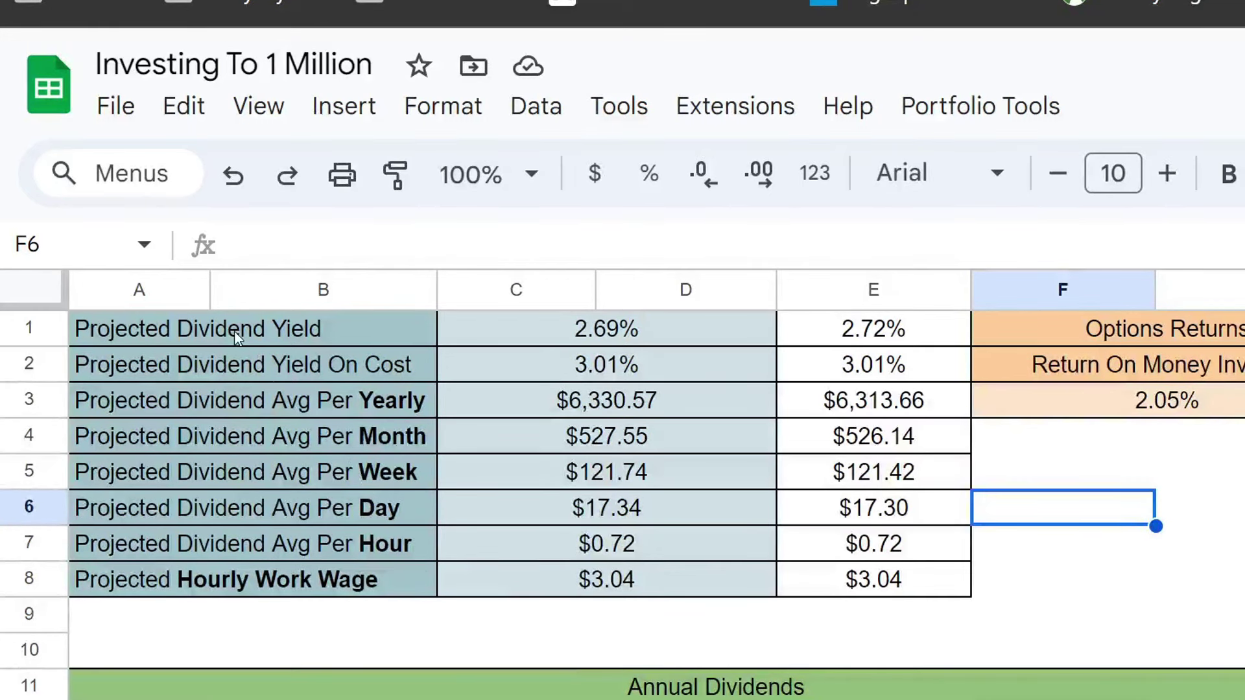
Review the dashboard's projected dividends, Q1 2024 and February premium bars, and Nov–Dec 2023 dividends.
{"action": "left_click_drag", "start_coordinate": [239, 339], "coordinate": [882, 584]}
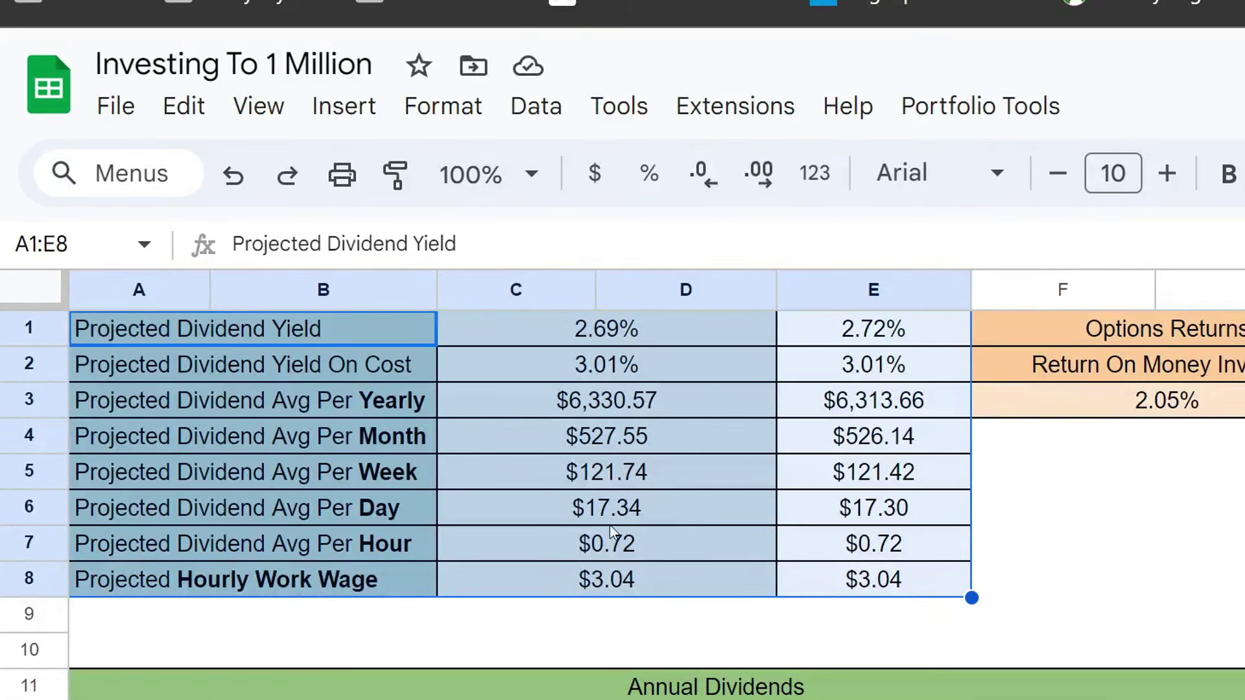
{"action": "left_click_drag", "start_coordinate": [374, 450], "coordinate": [879, 443]}
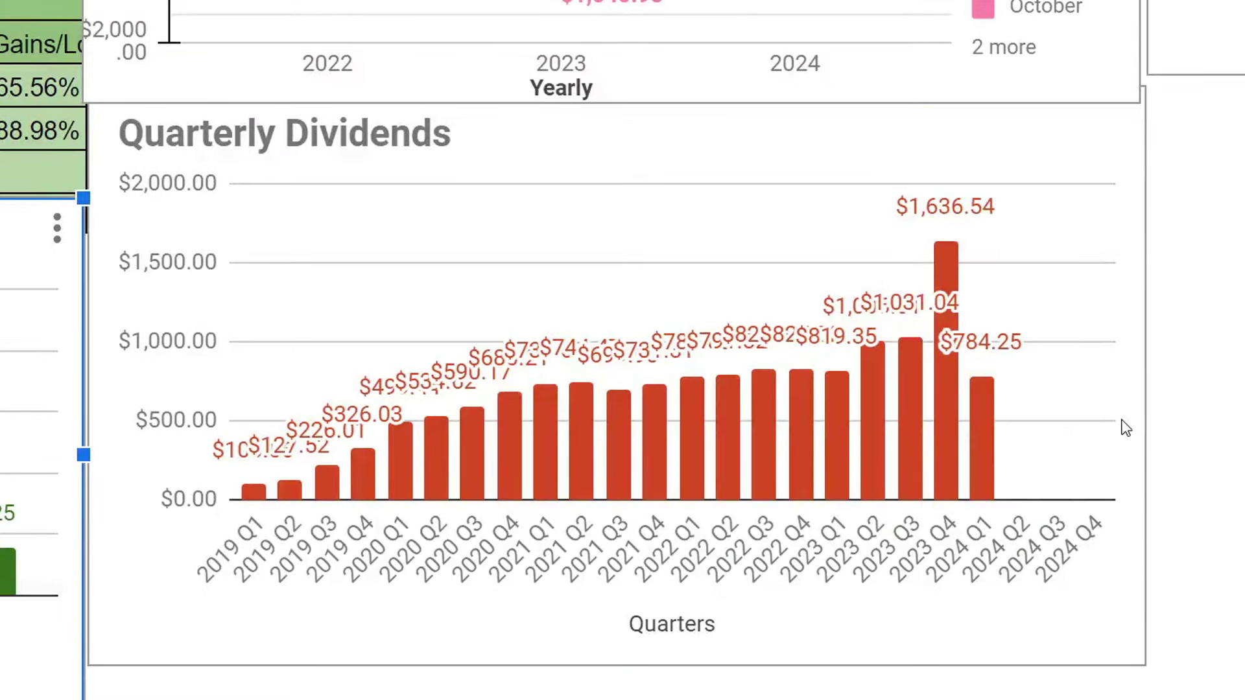
{"action": "left_click", "coordinate": [982, 431]}
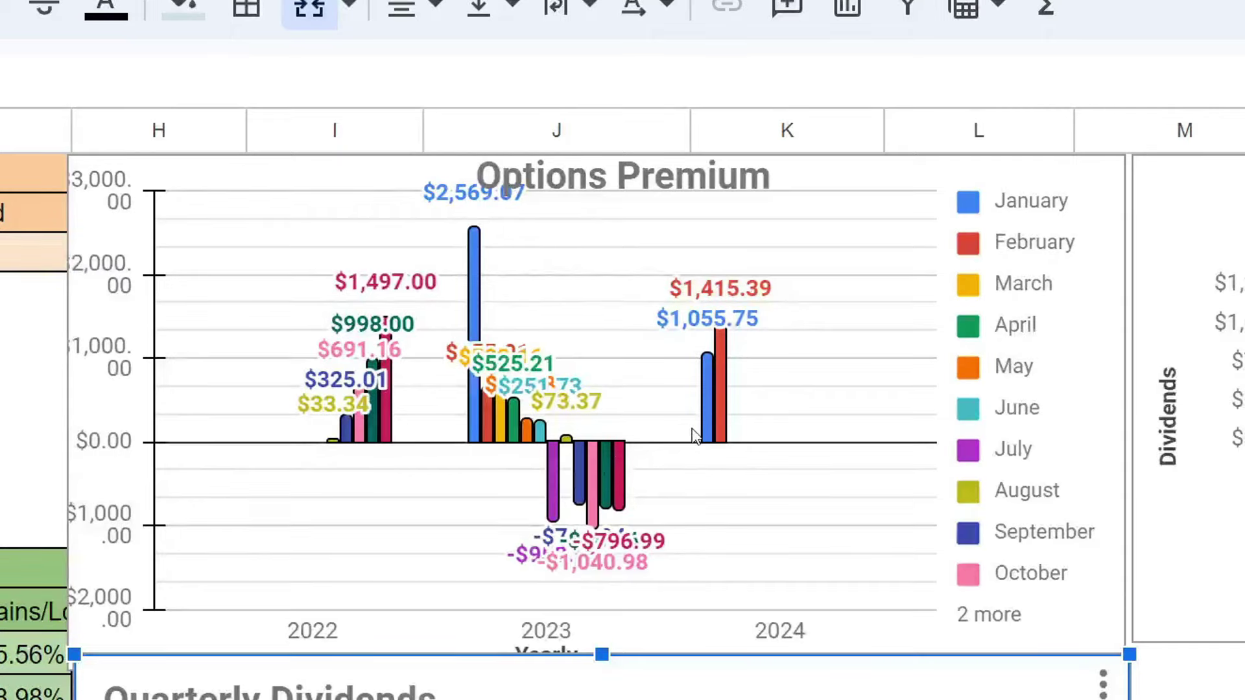
{"action": "left_click", "coordinate": [719, 433]}
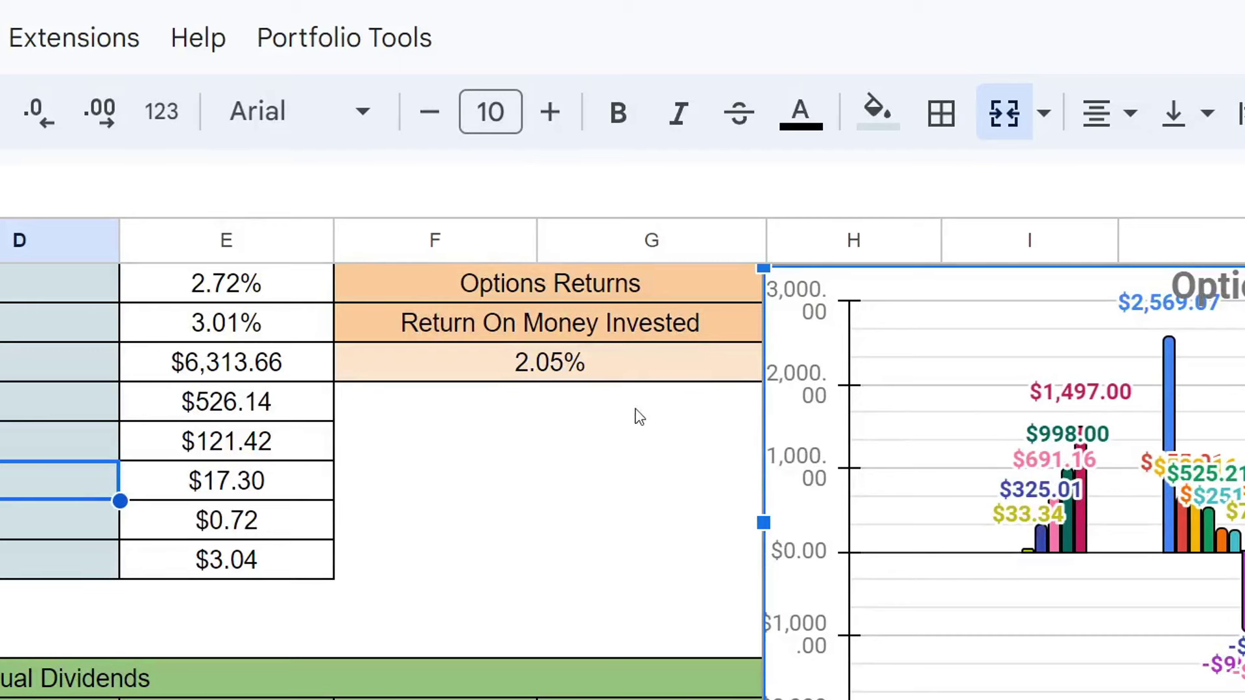
{"action": "left_click", "coordinate": [600, 354]}
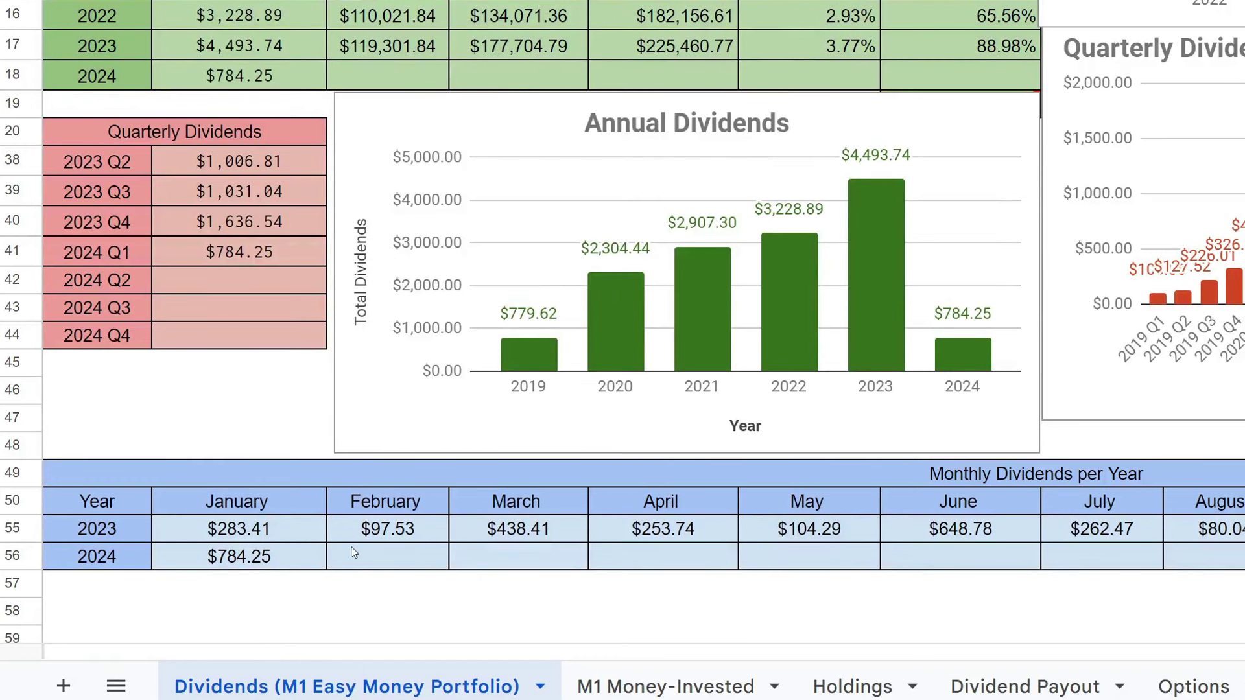
{"action": "left_click", "coordinate": [380, 558]}
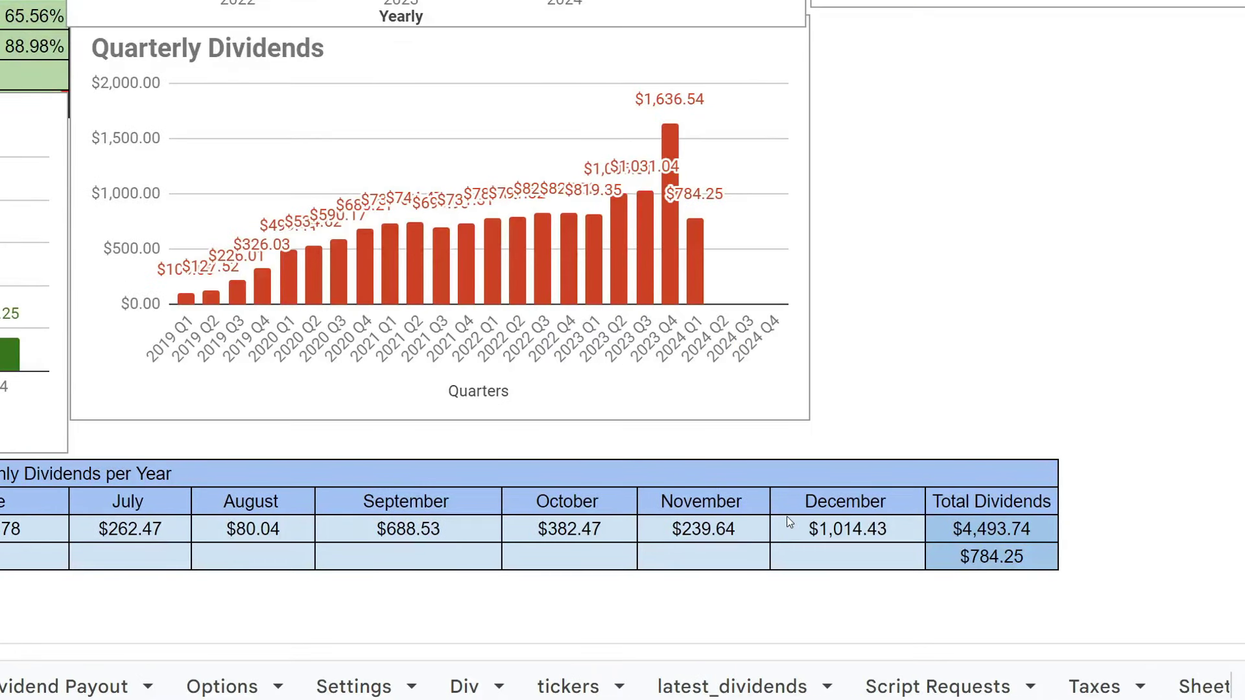
{"action": "left_click", "coordinate": [690, 528]}
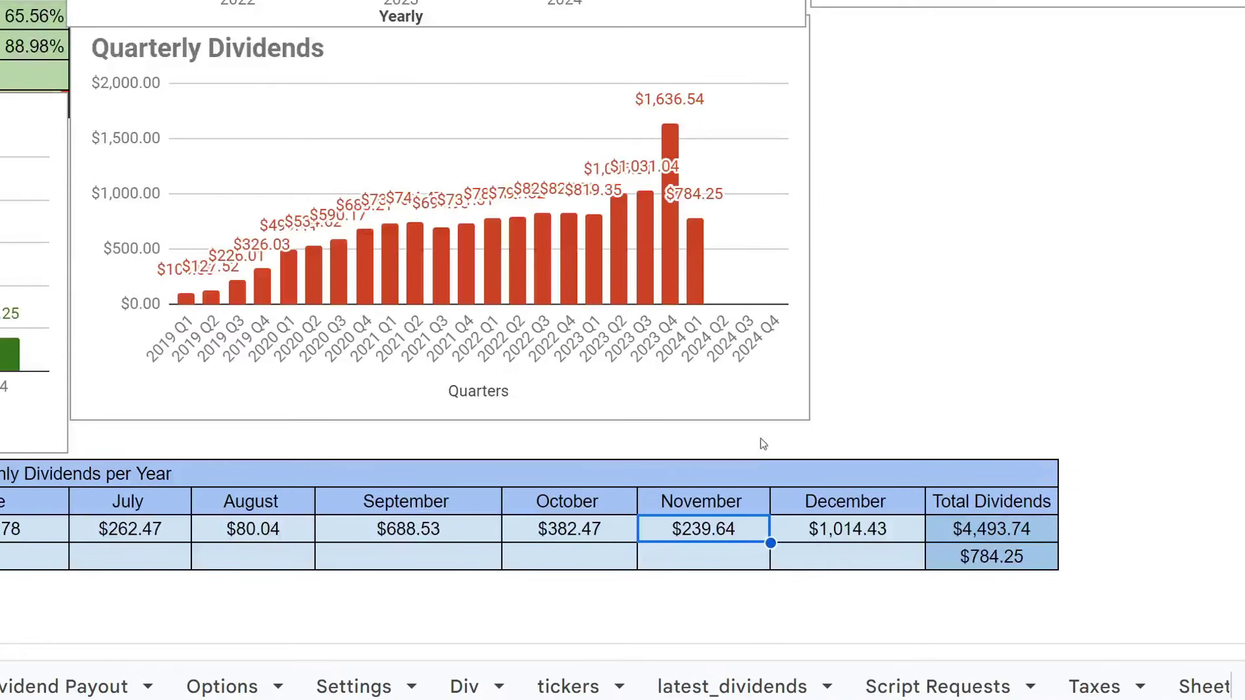
{"action": "left_click", "coordinate": [803, 535]}
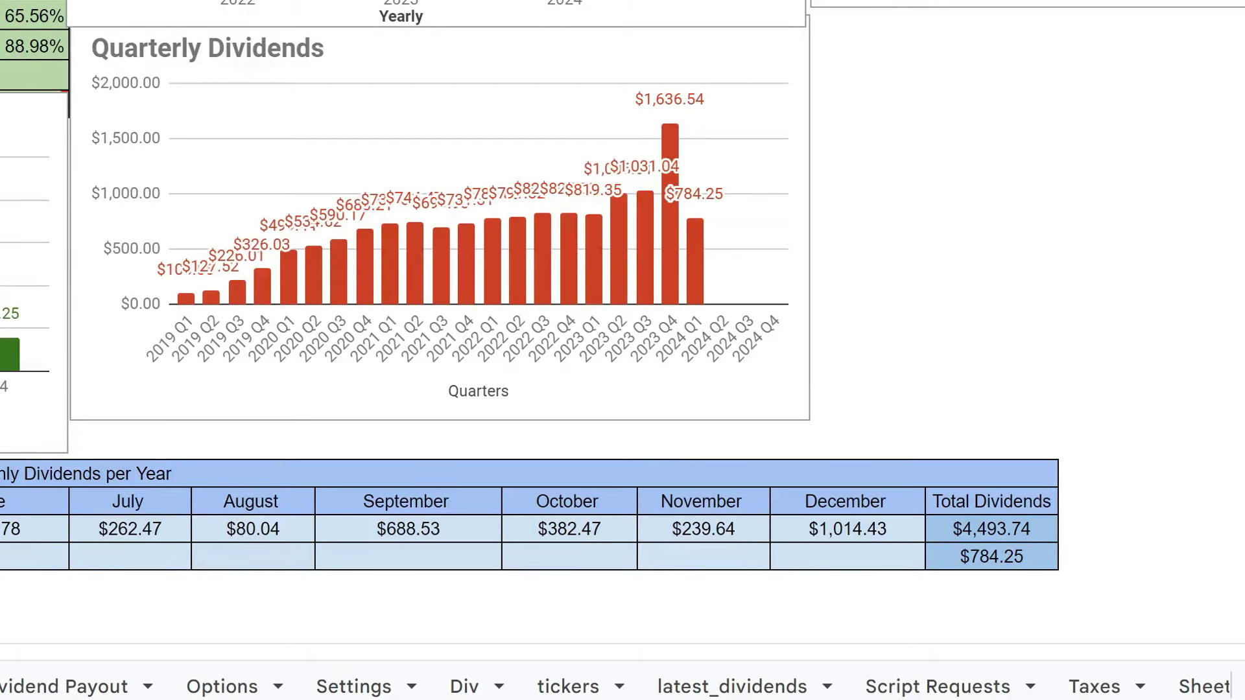
Check share counts and projected payouts on Dividend Payout, then open the options premium sheet.
{"action": "left_click", "coordinate": [27, 674]}
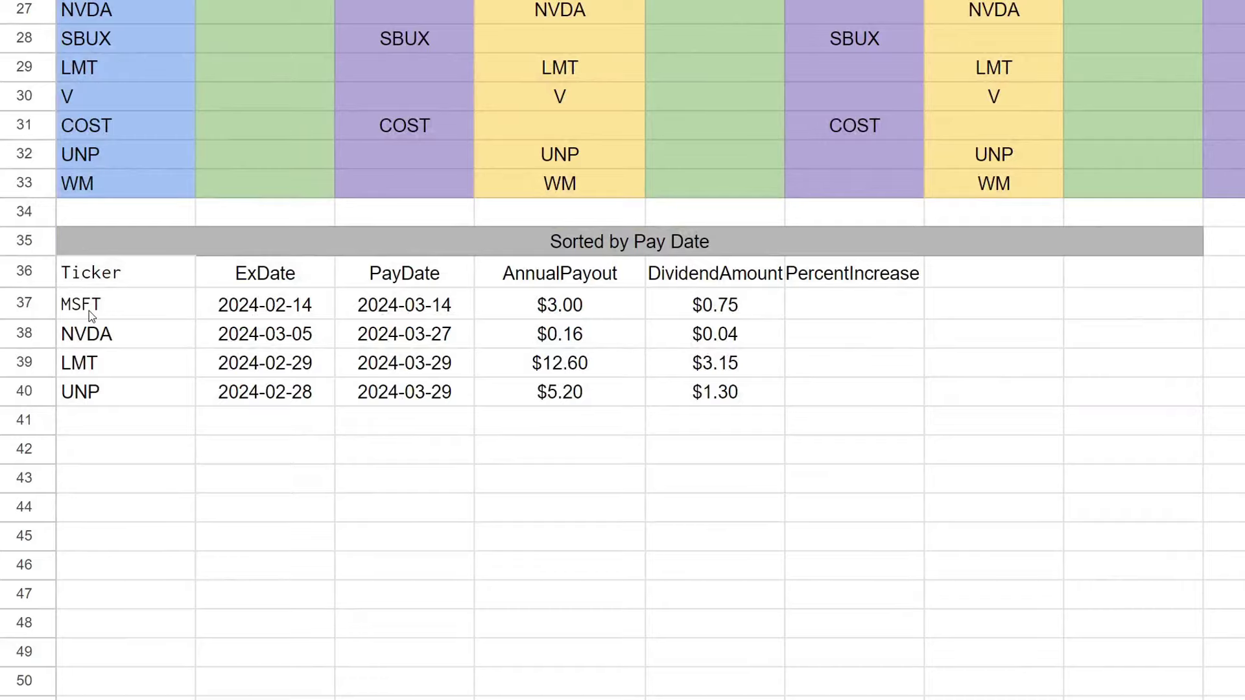
{"action": "left_click_drag", "start_coordinate": [91, 311], "coordinate": [400, 398]}
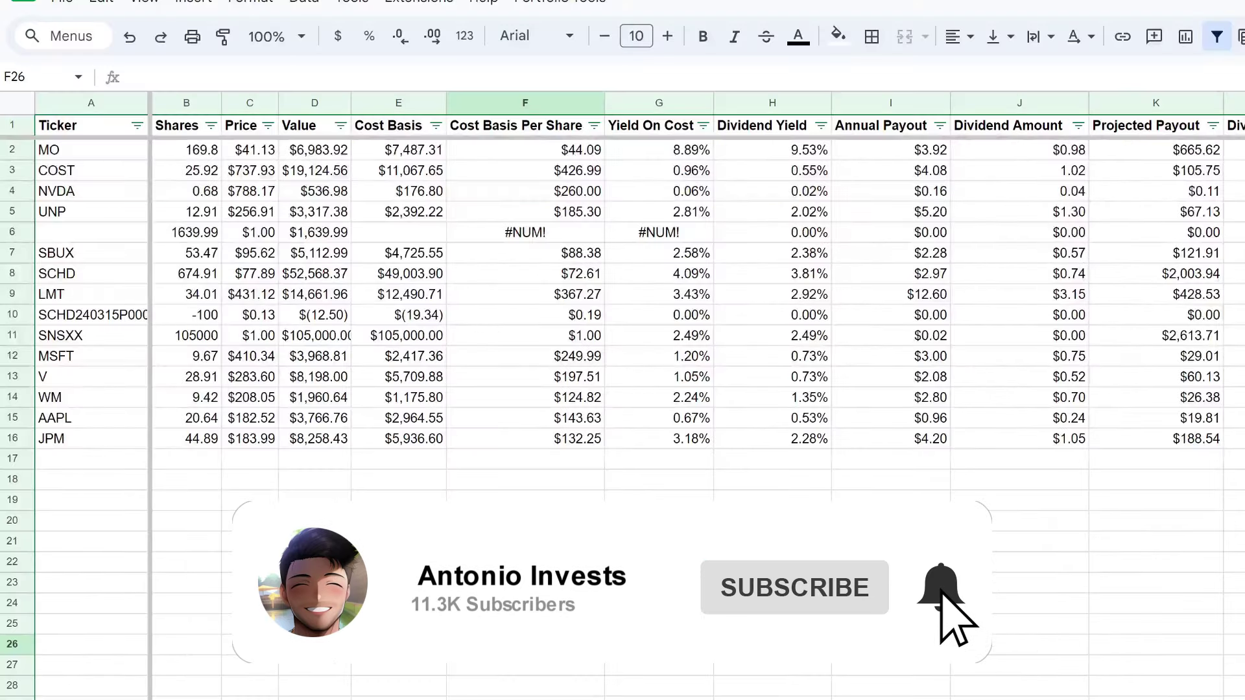
{"action": "left_click", "coordinate": [179, 456]}
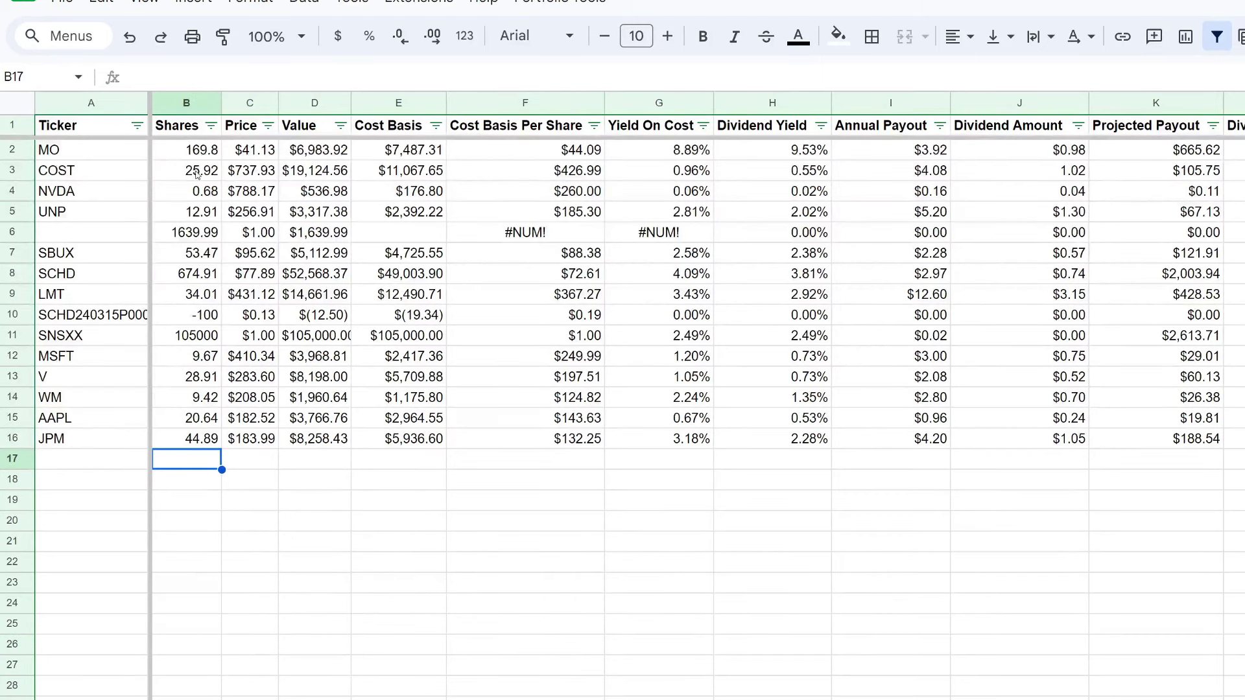
{"action": "left_click_drag", "start_coordinate": [198, 150], "coordinate": [199, 381]}
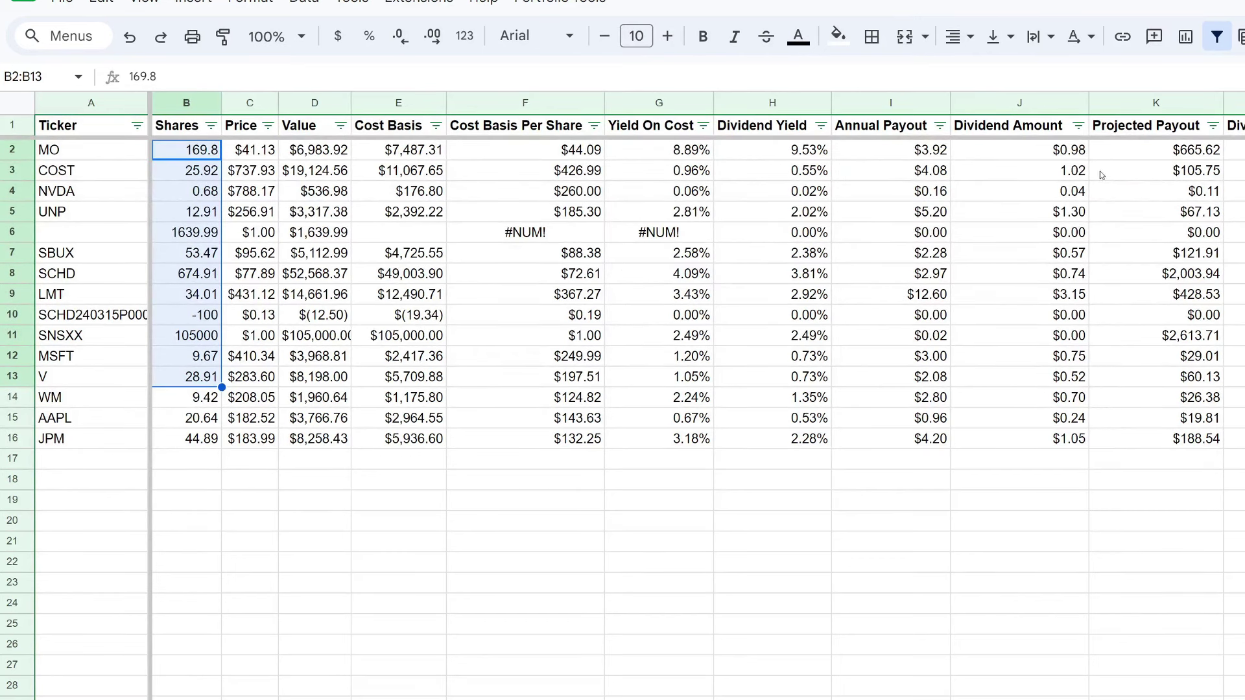
{"action": "left_click_drag", "start_coordinate": [1129, 153], "coordinate": [1131, 446]}
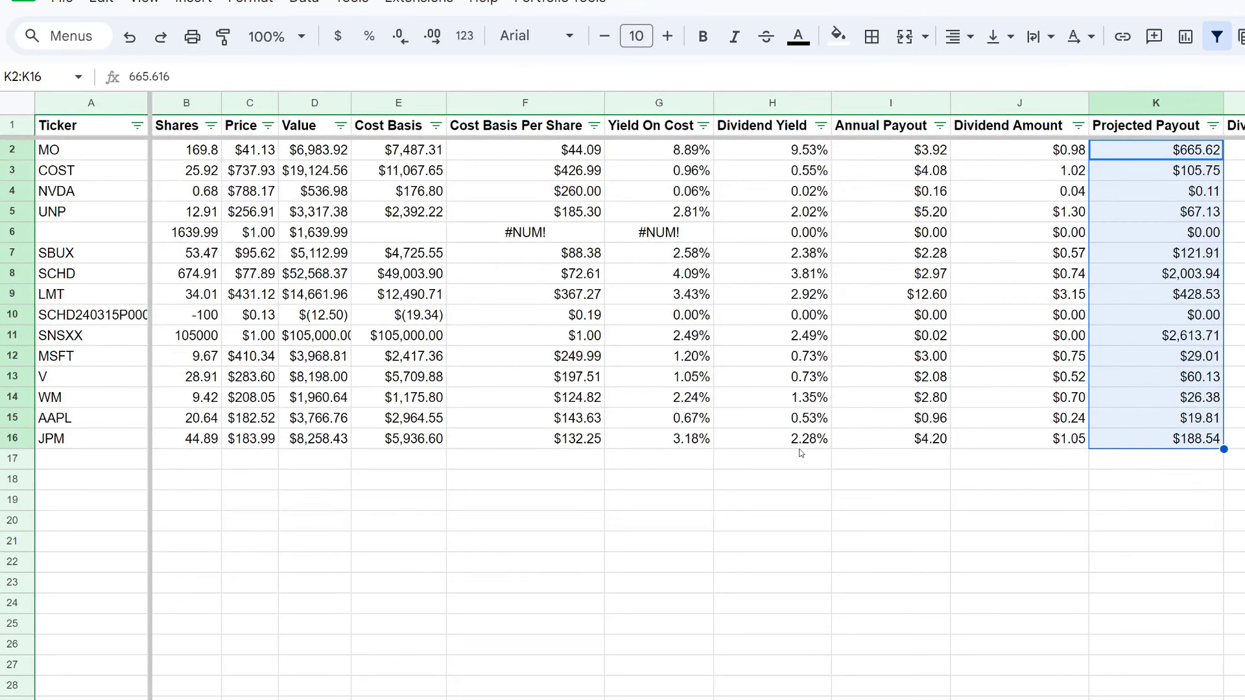
{"action": "left_click", "coordinate": [193, 342]}
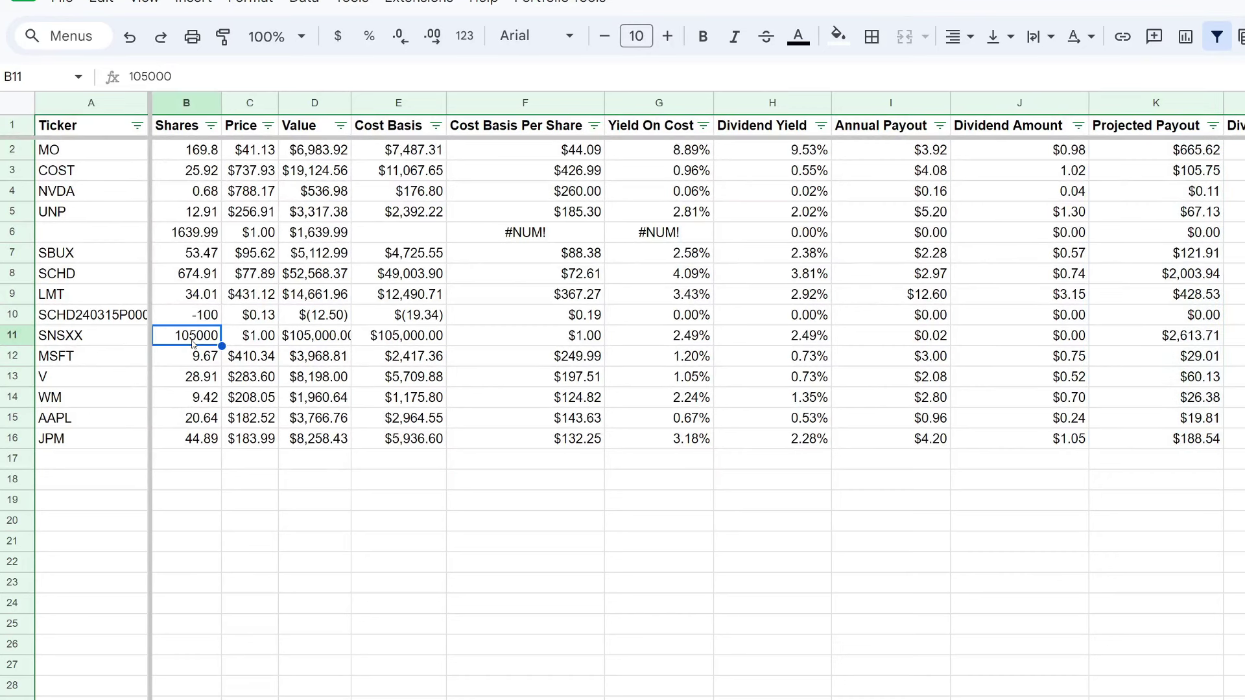
{"action": "left_click", "coordinate": [185, 262]}
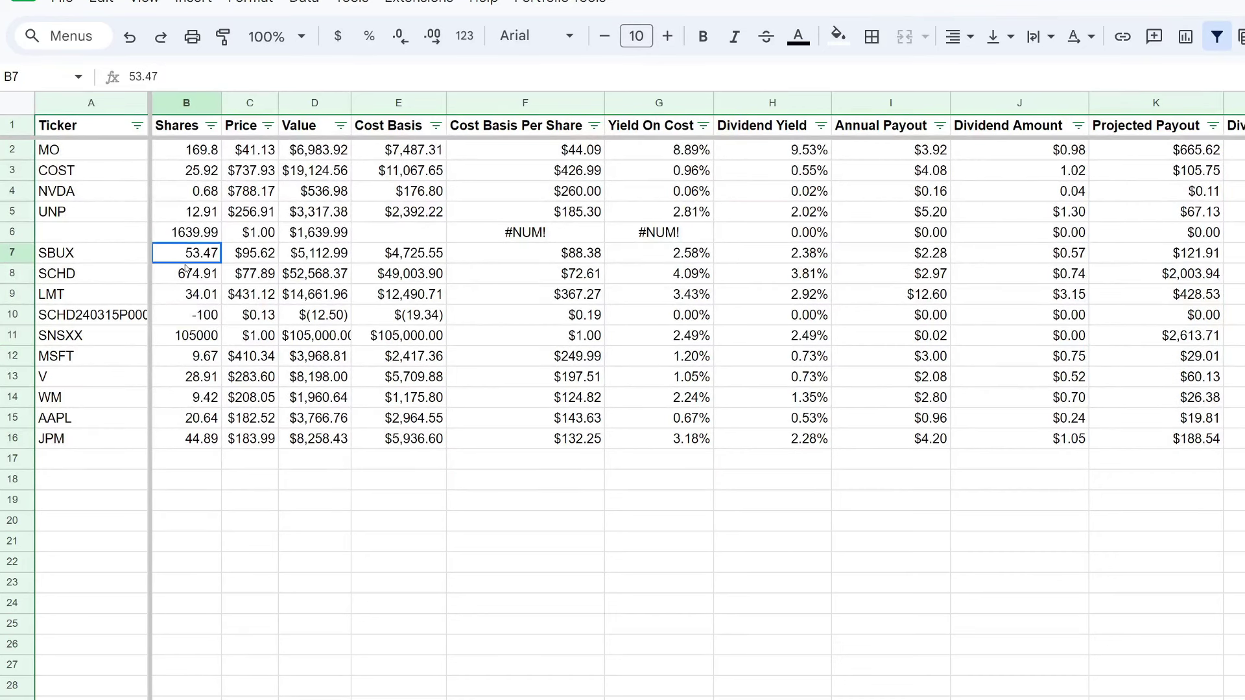
{"action": "left_click", "coordinate": [188, 277]}
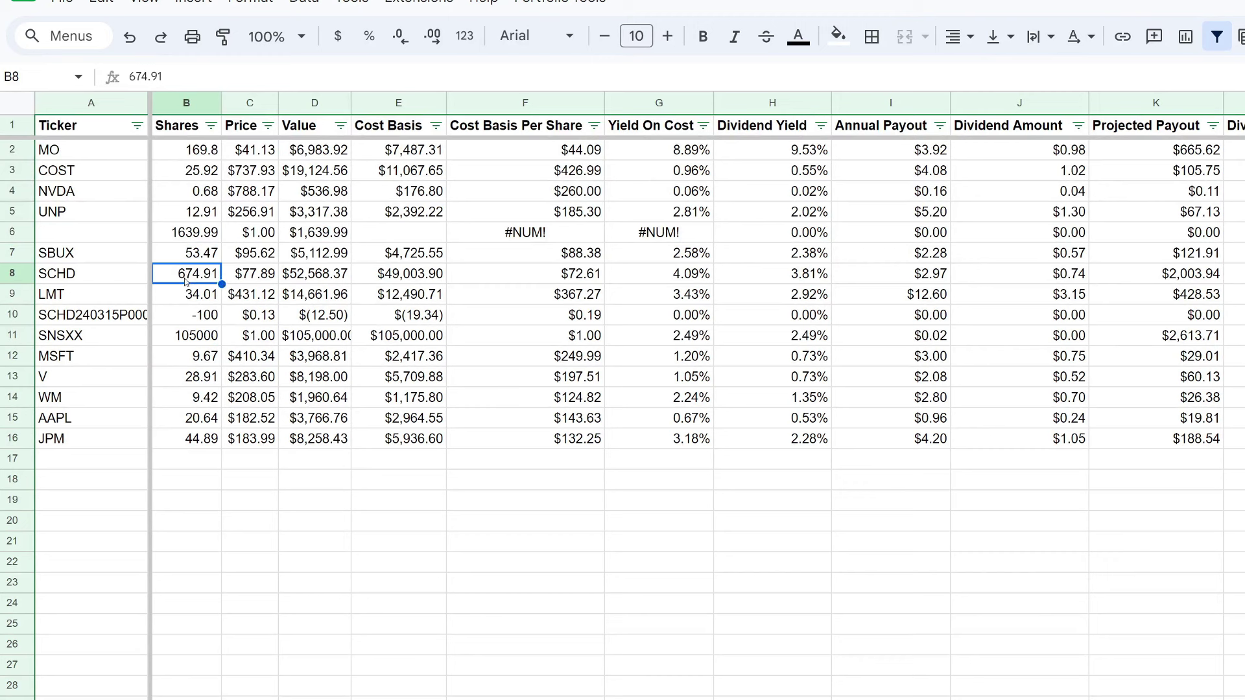
{"action": "left_click", "coordinate": [218, 376]}
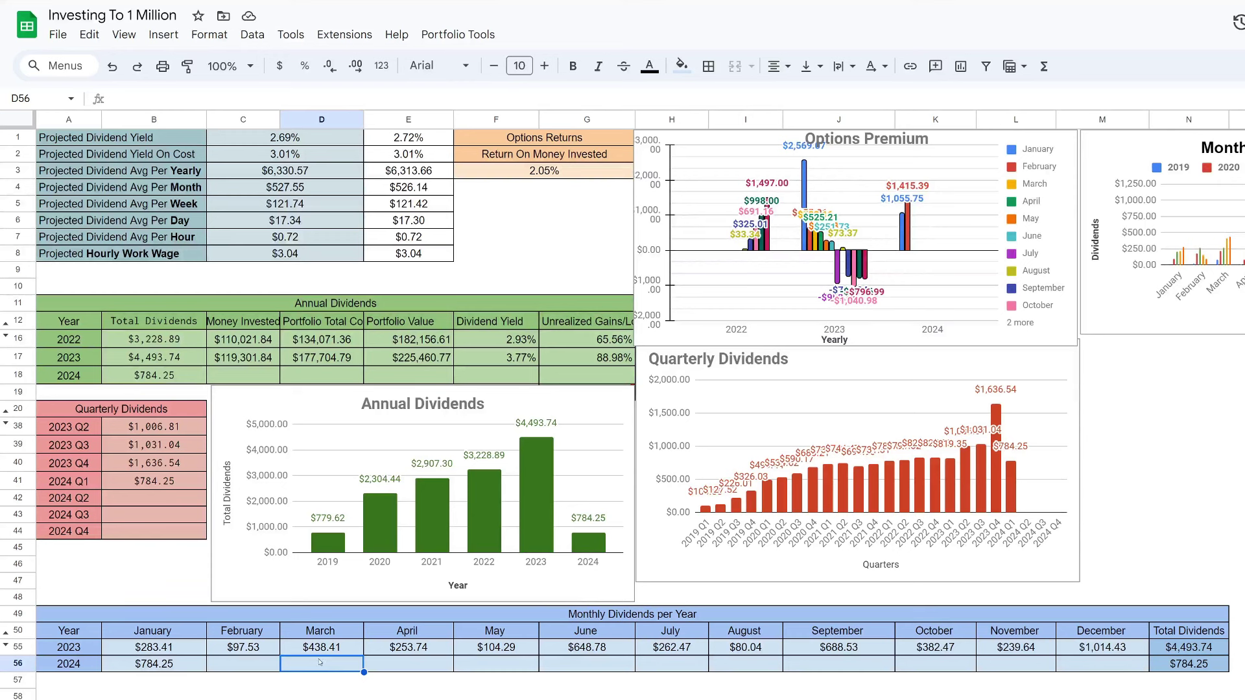
{"action": "left_click", "coordinate": [375, 665]}
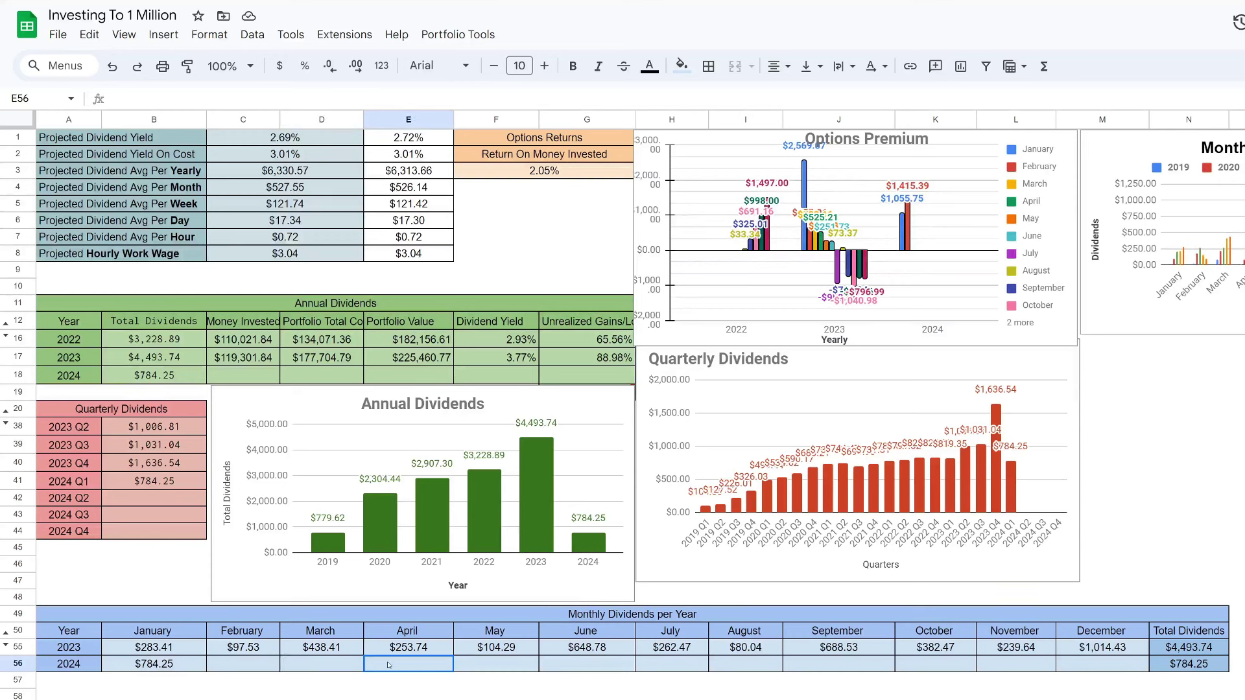
{"action": "left_click", "coordinate": [330, 665]}
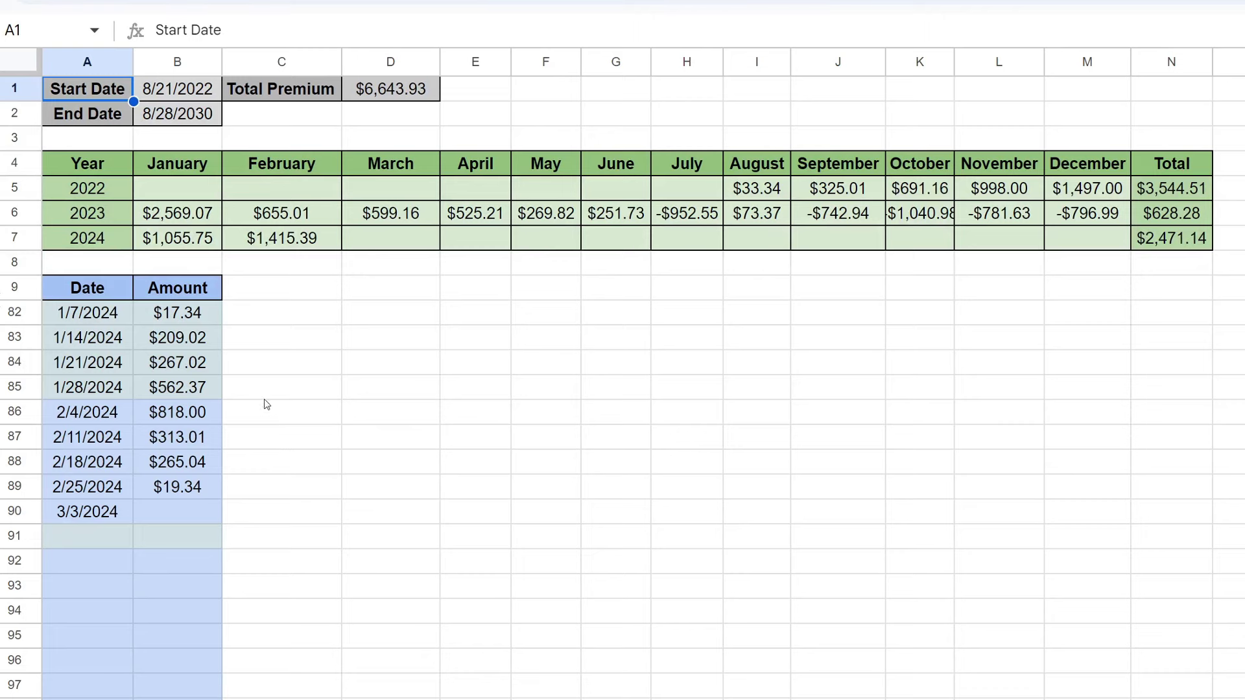
{"action": "left_click", "coordinate": [1160, 240]}
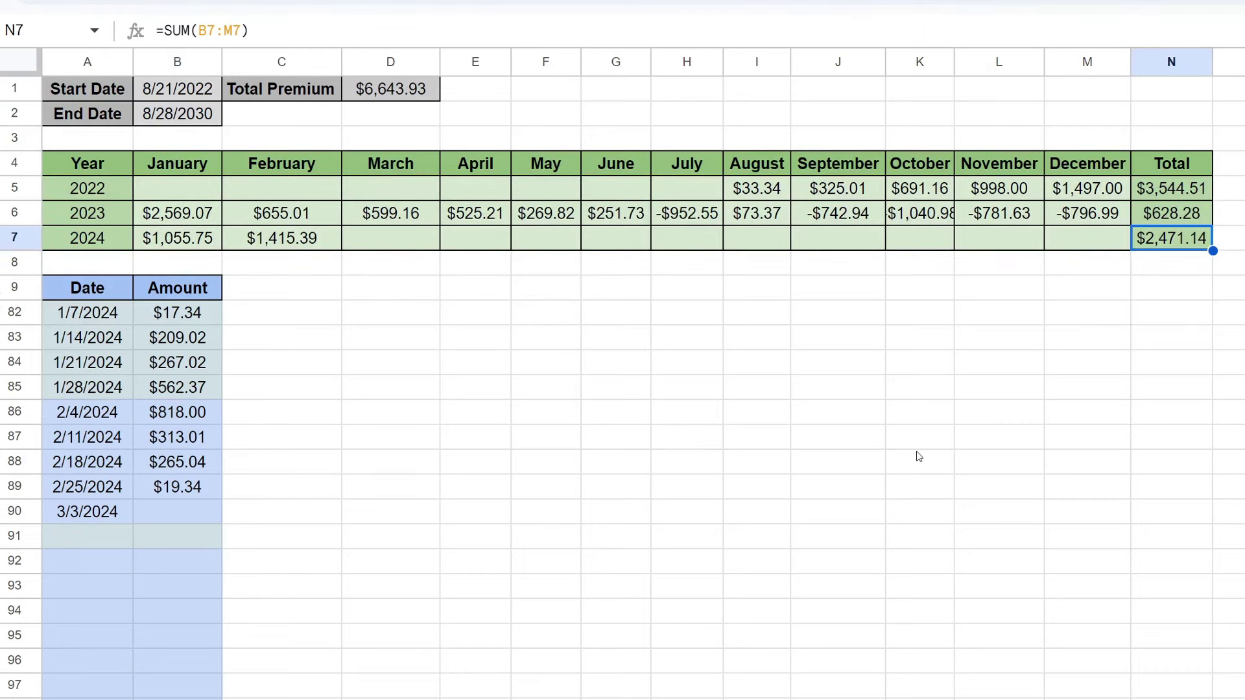
{"action": "left_click", "coordinate": [192, 520]}
{"action": "left_click_drag", "start_coordinate": [98, 518], "coordinate": [169, 506]}
{"action": "left_click_drag", "start_coordinate": [115, 415], "coordinate": [189, 493]}
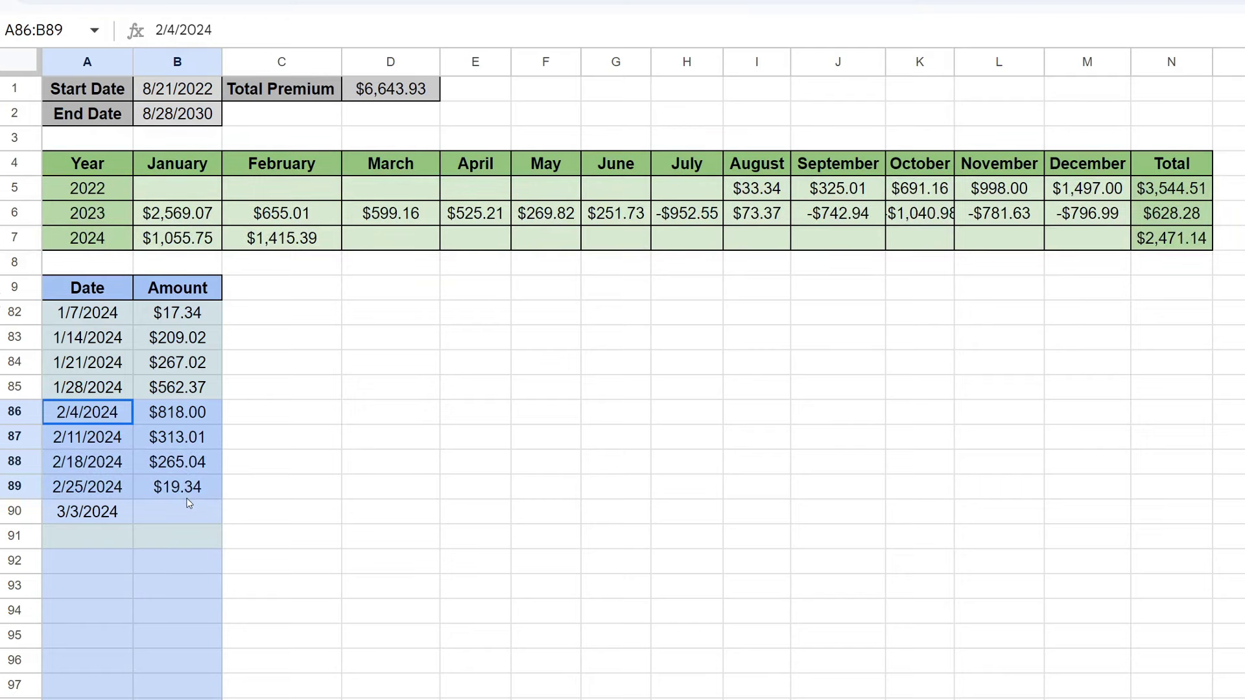
{"action": "left_click_drag", "start_coordinate": [189, 504], "coordinate": [189, 513]}
{"action": "left_click", "coordinate": [189, 512]}
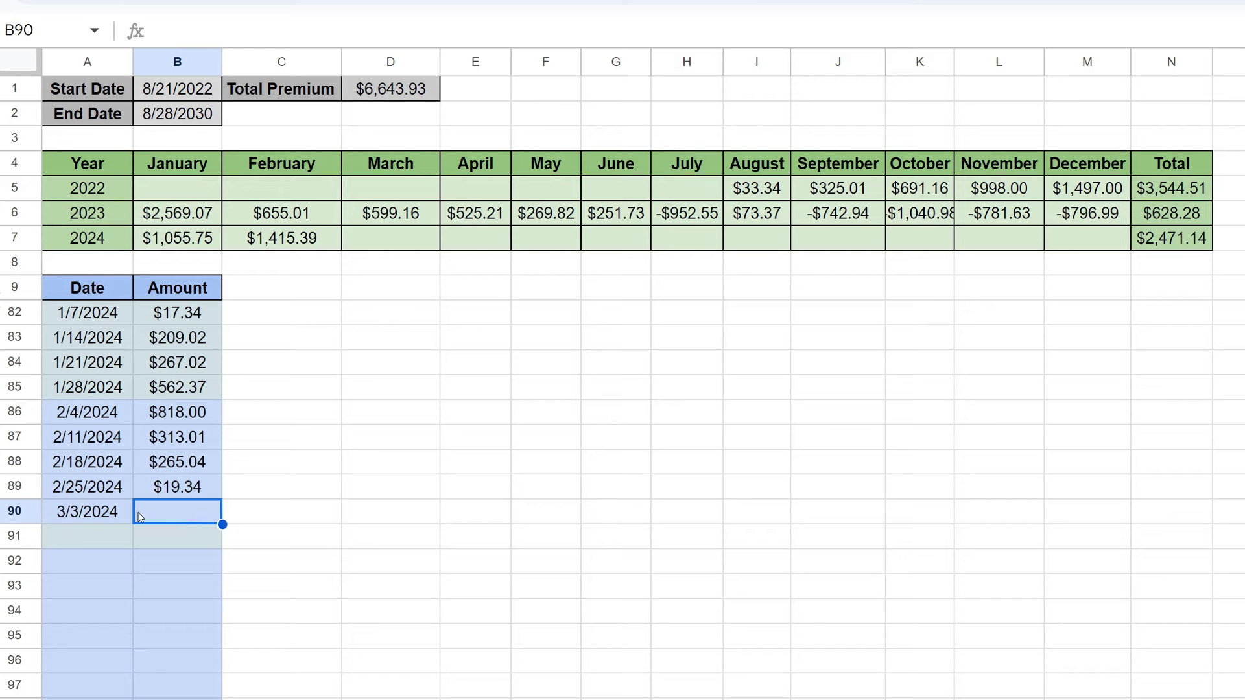
{"action": "left_click_drag", "start_coordinate": [107, 517], "coordinate": [180, 522]}
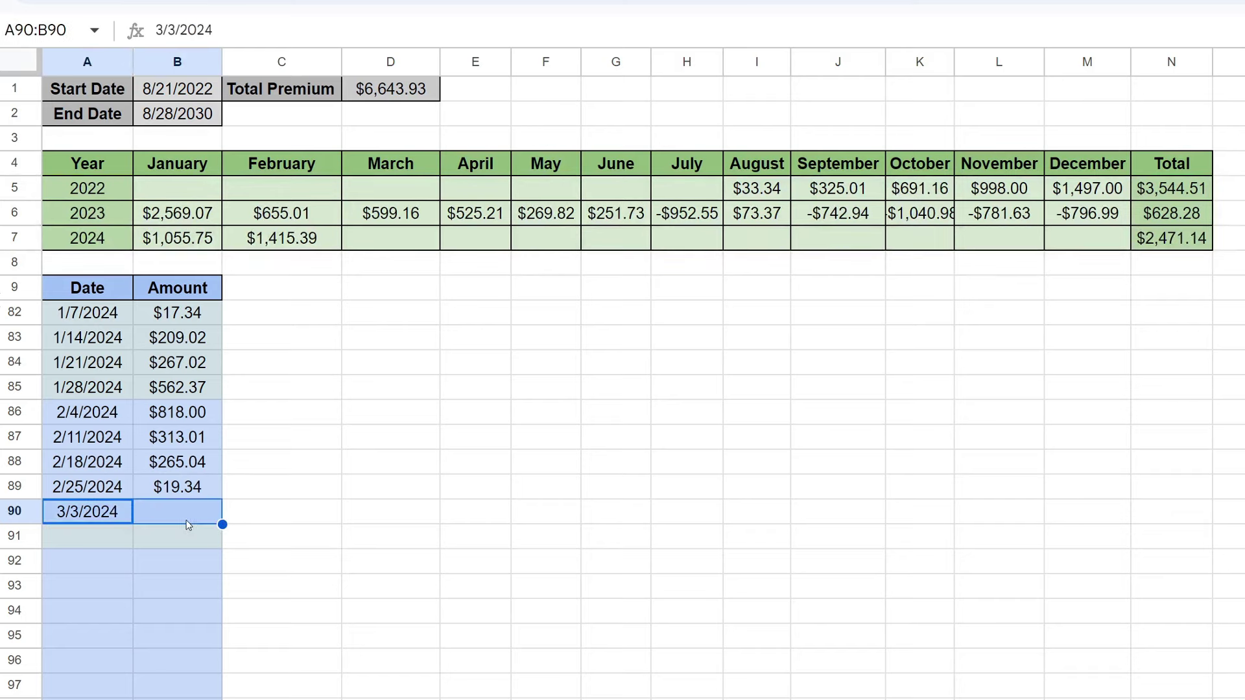
{"action": "left_click", "coordinate": [183, 523]}
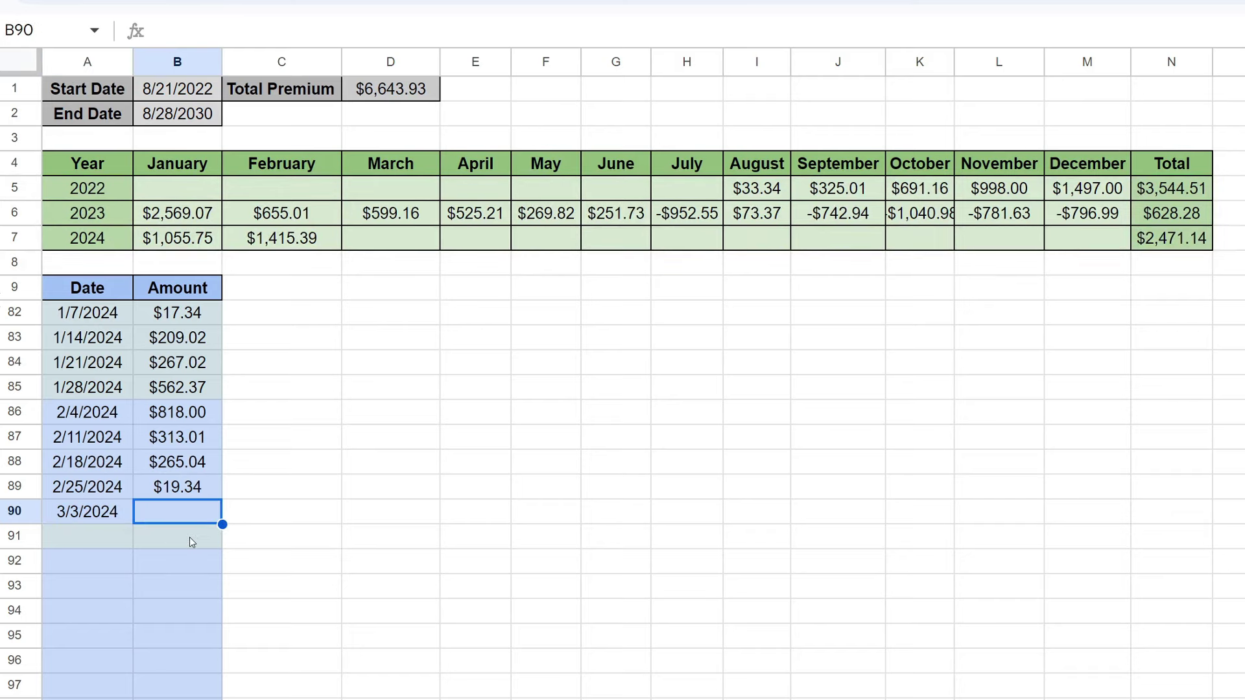
{"action": "left_click", "coordinate": [281, 521]}
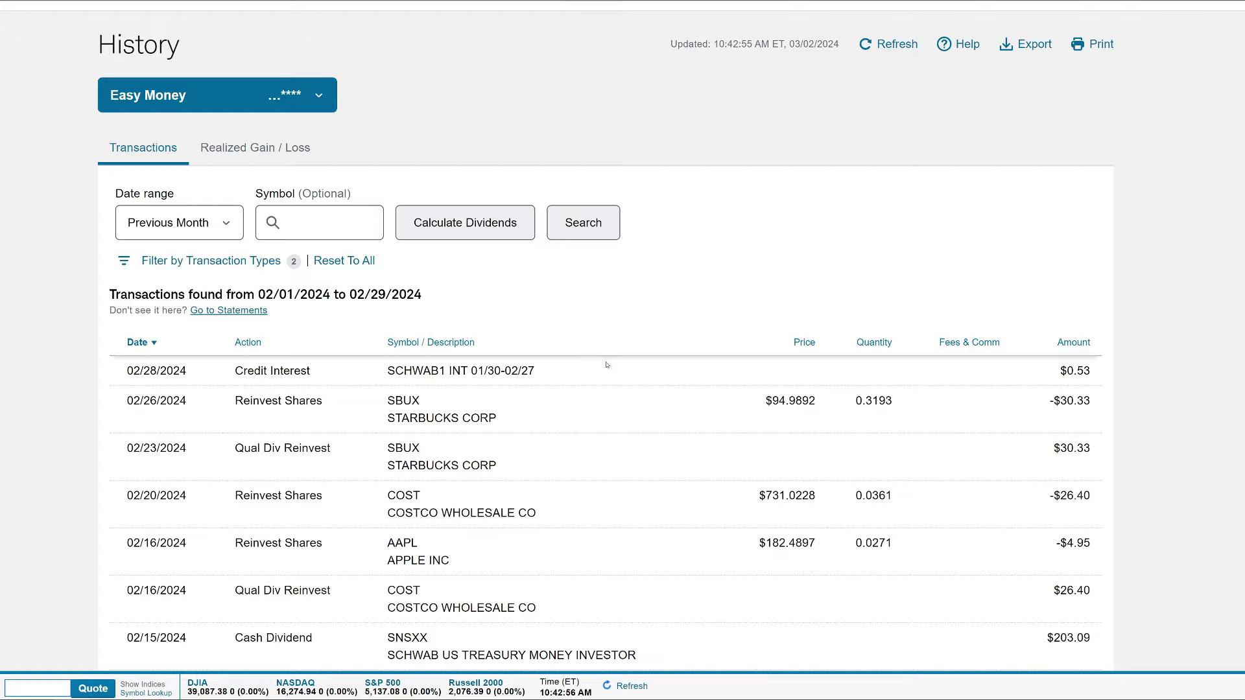
Review the $4.95 AAPL reinvested dividend and the 02/15 SNSXX cash dividend entries.
{"action": "scroll", "coordinate": [684, 344], "scroll_direction": "down", "scroll_amount": 3}
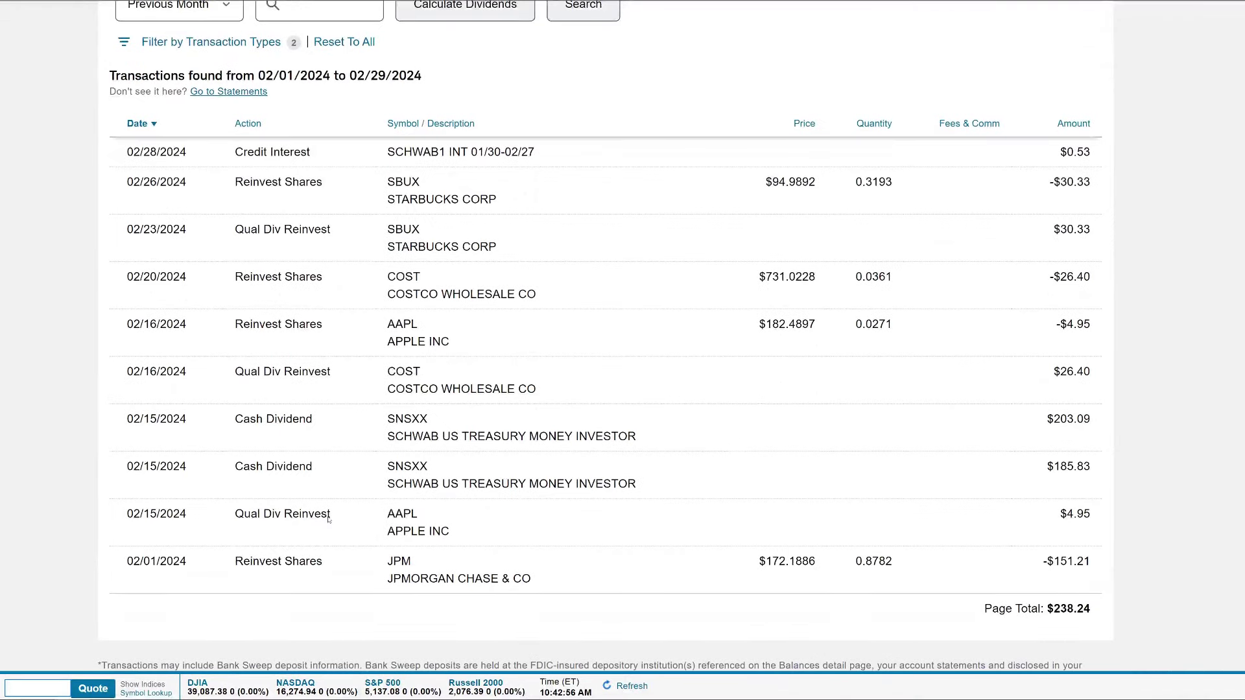
{"action": "left_click_drag", "start_coordinate": [126, 513], "coordinate": [187, 514]}
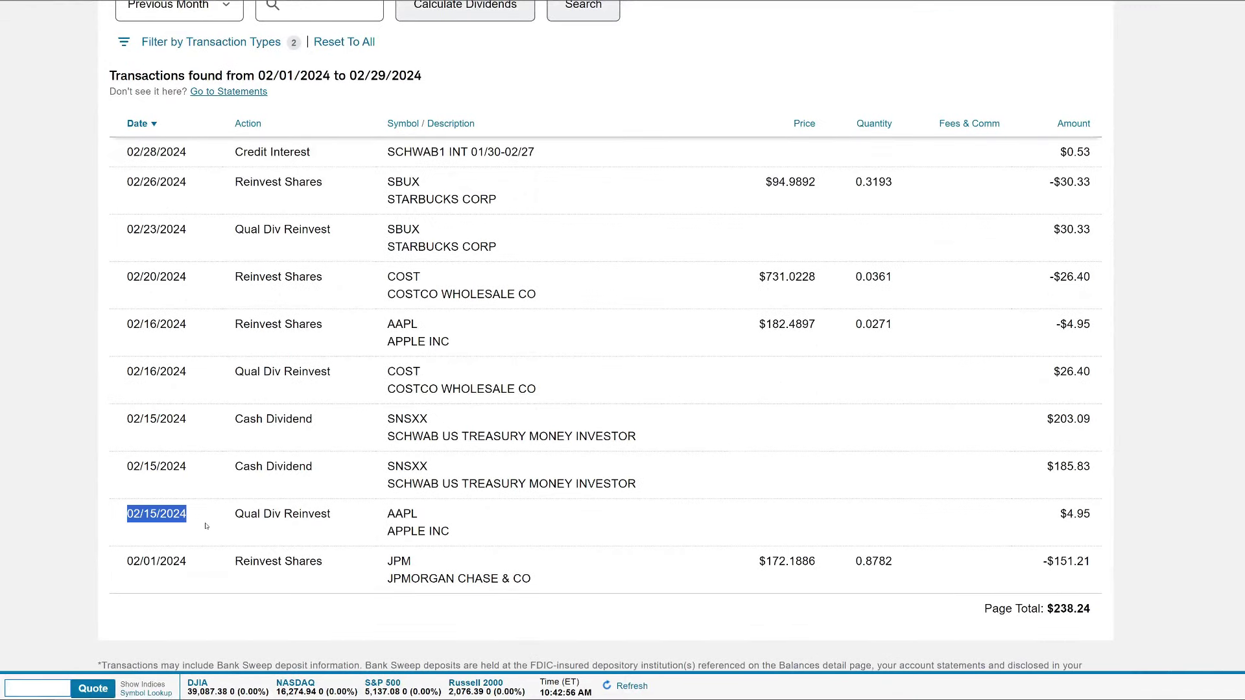
{"action": "left_click_drag", "start_coordinate": [382, 522], "coordinate": [454, 544]}
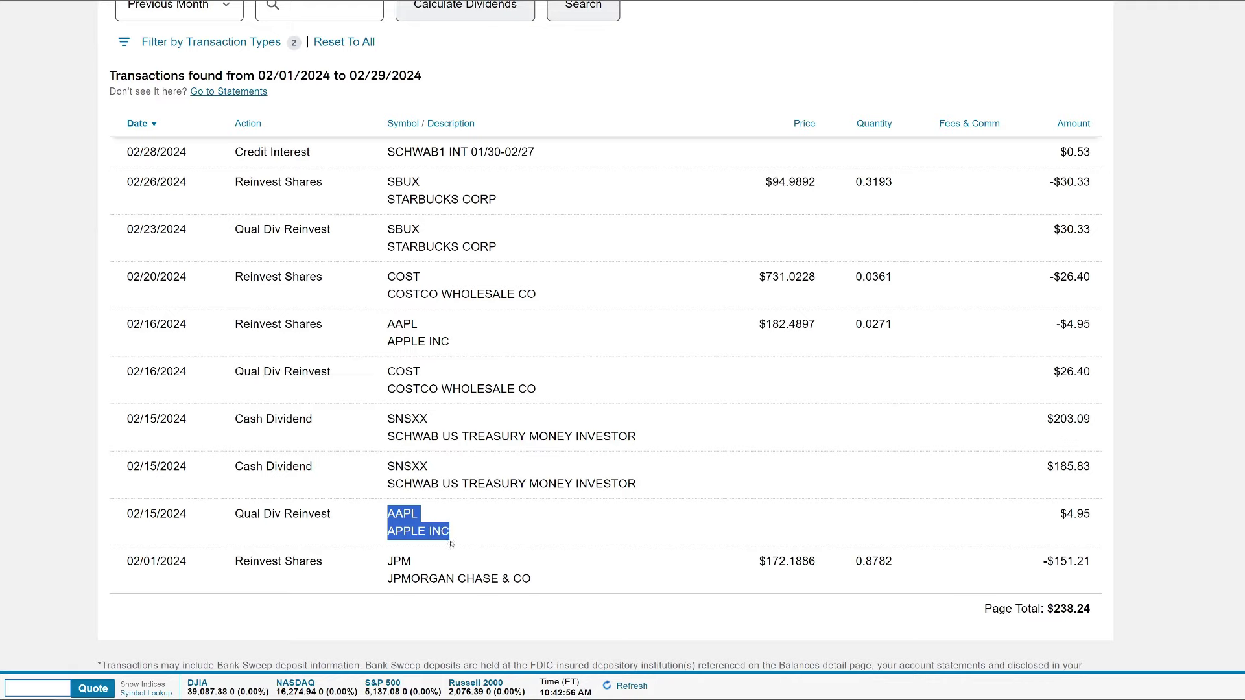
{"action": "left_click_drag", "start_coordinate": [1056, 514], "coordinate": [1092, 525]}
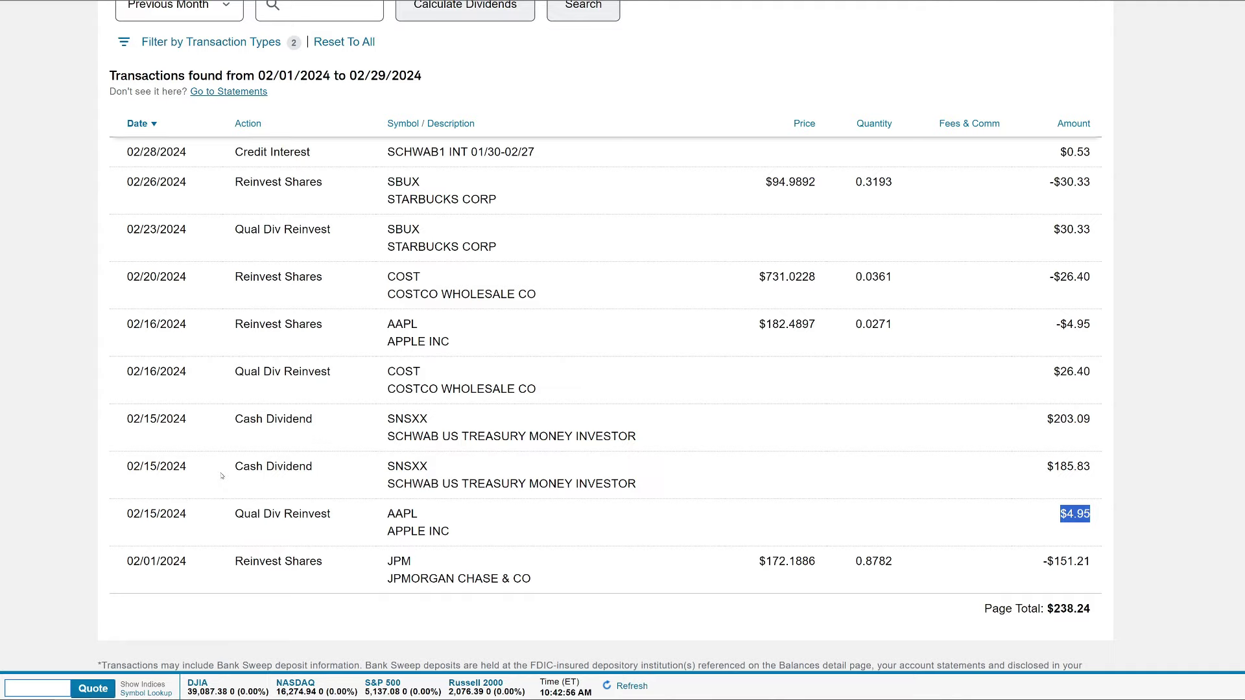
{"action": "left_click", "coordinate": [376, 466]}
{"action": "double_click", "coordinate": [407, 467]}
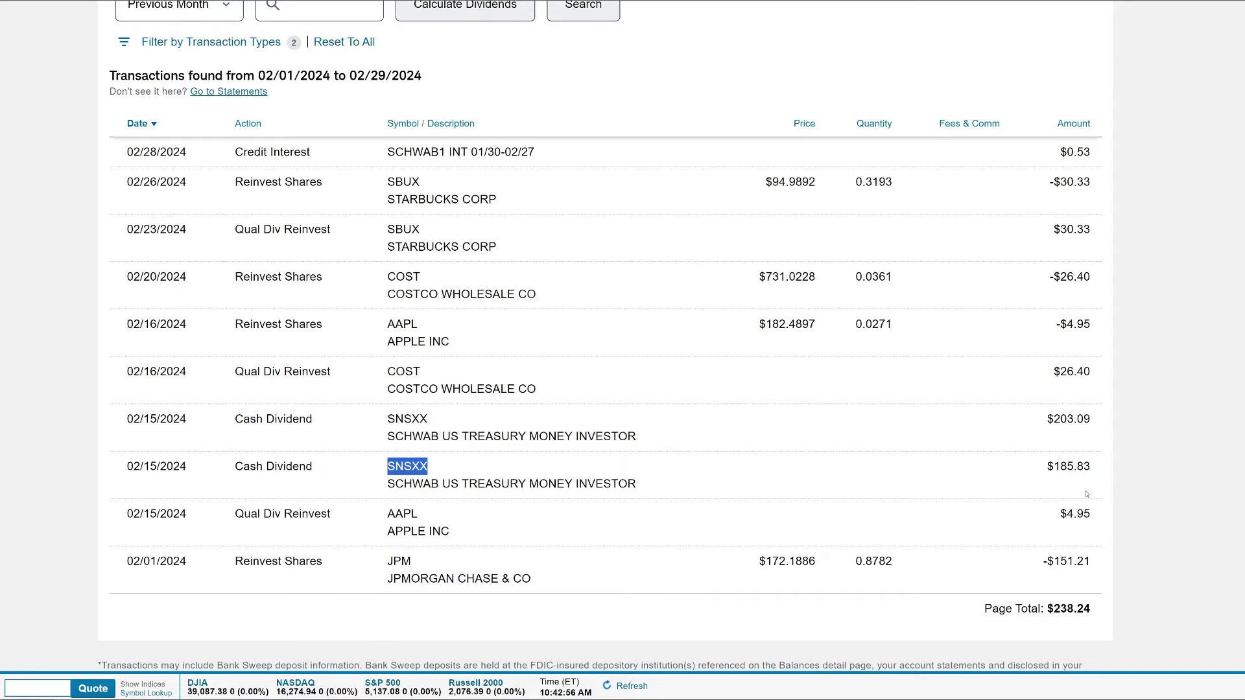
{"action": "left_click_drag", "start_coordinate": [1051, 468], "coordinate": [1064, 478]}
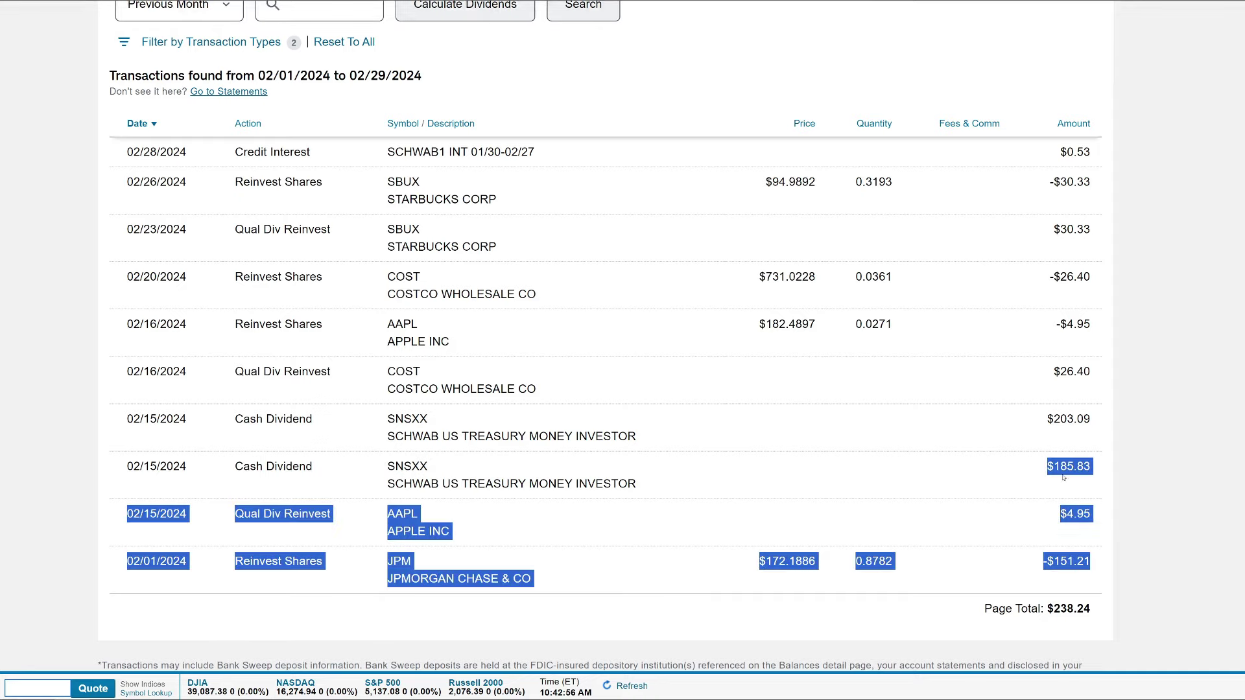
{"action": "left_click", "coordinate": [1051, 480]}
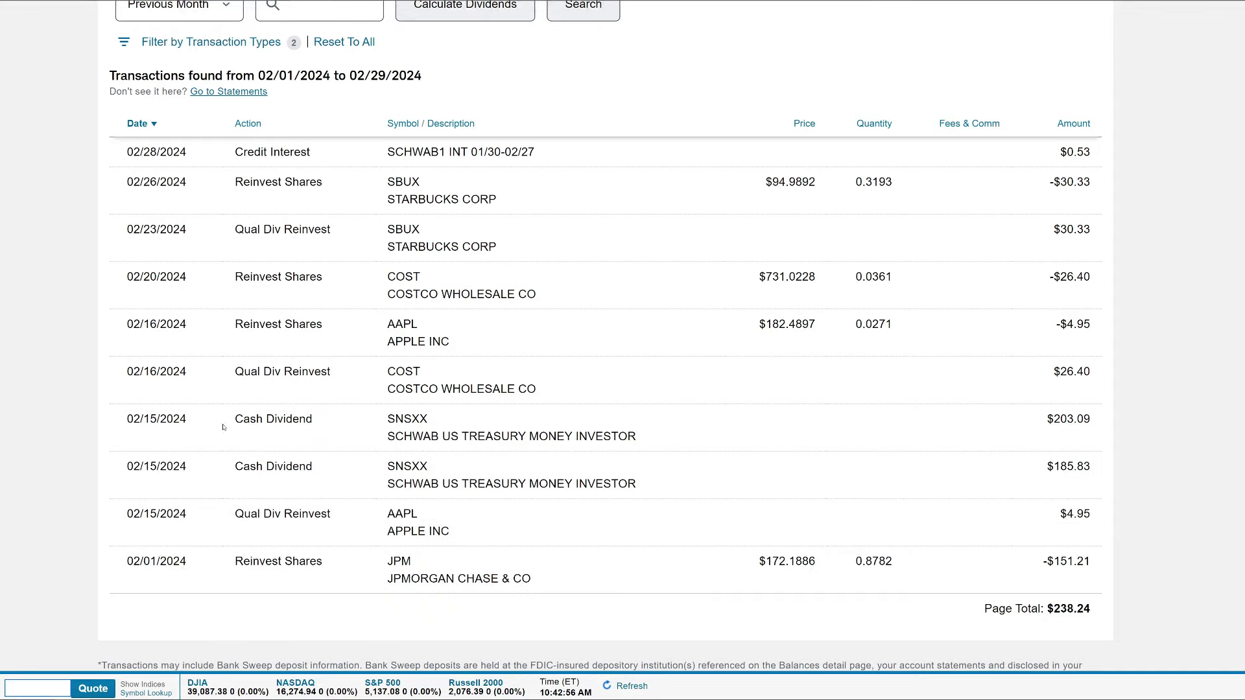
{"action": "left_click_drag", "start_coordinate": [223, 427], "coordinate": [450, 438]}
{"action": "left_click_drag", "start_coordinate": [1045, 419], "coordinate": [1106, 426]}
{"action": "left_click", "coordinate": [991, 448]}
Review the 02/16 COST $26.40 dividend and the AAPL and COST reinvestment entries.
{"action": "scroll", "coordinate": [352, 468], "scroll_direction": "up", "scroll_amount": 1}
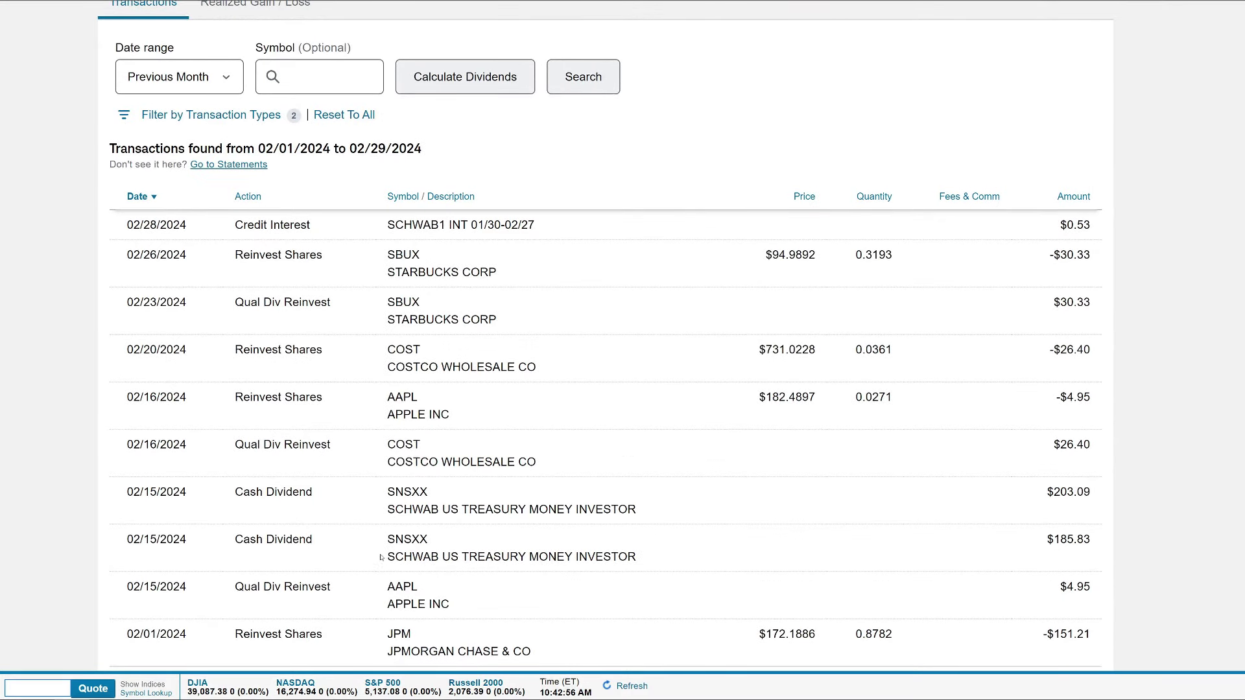
{"action": "left_click_drag", "start_coordinate": [118, 443], "coordinate": [192, 445]}
{"action": "left_click_drag", "start_coordinate": [352, 447], "coordinate": [486, 462]}
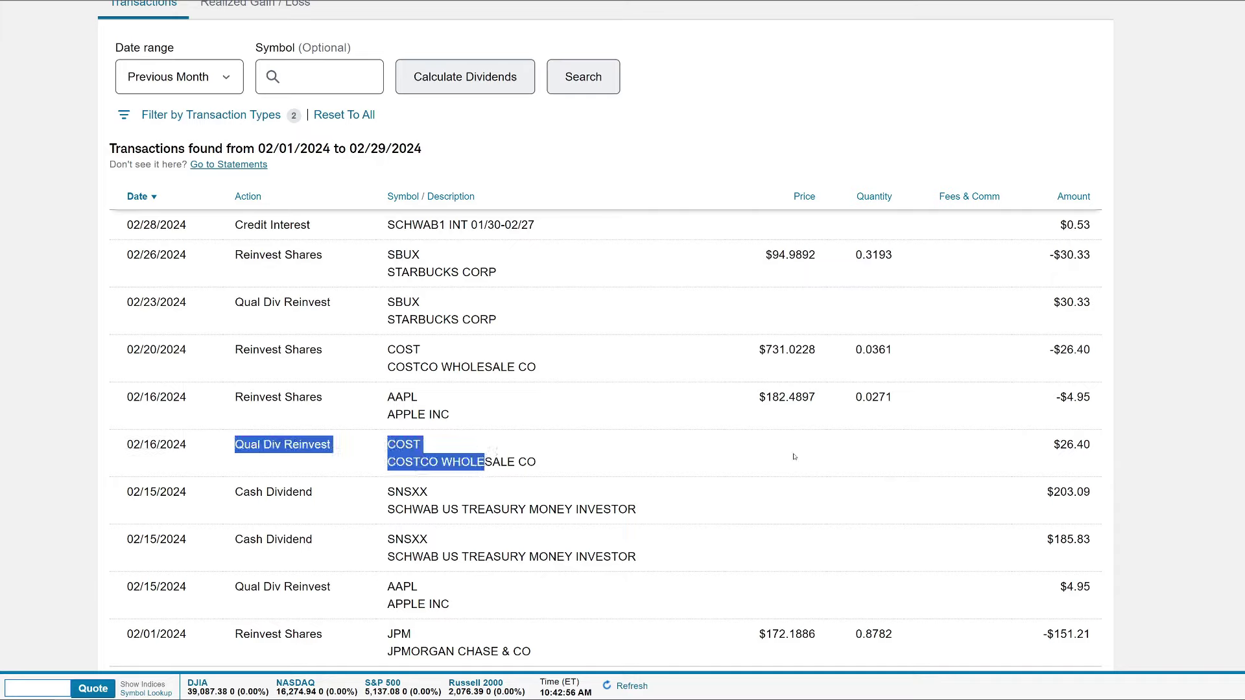
{"action": "left_click_drag", "start_coordinate": [1054, 447], "coordinate": [1093, 456]}
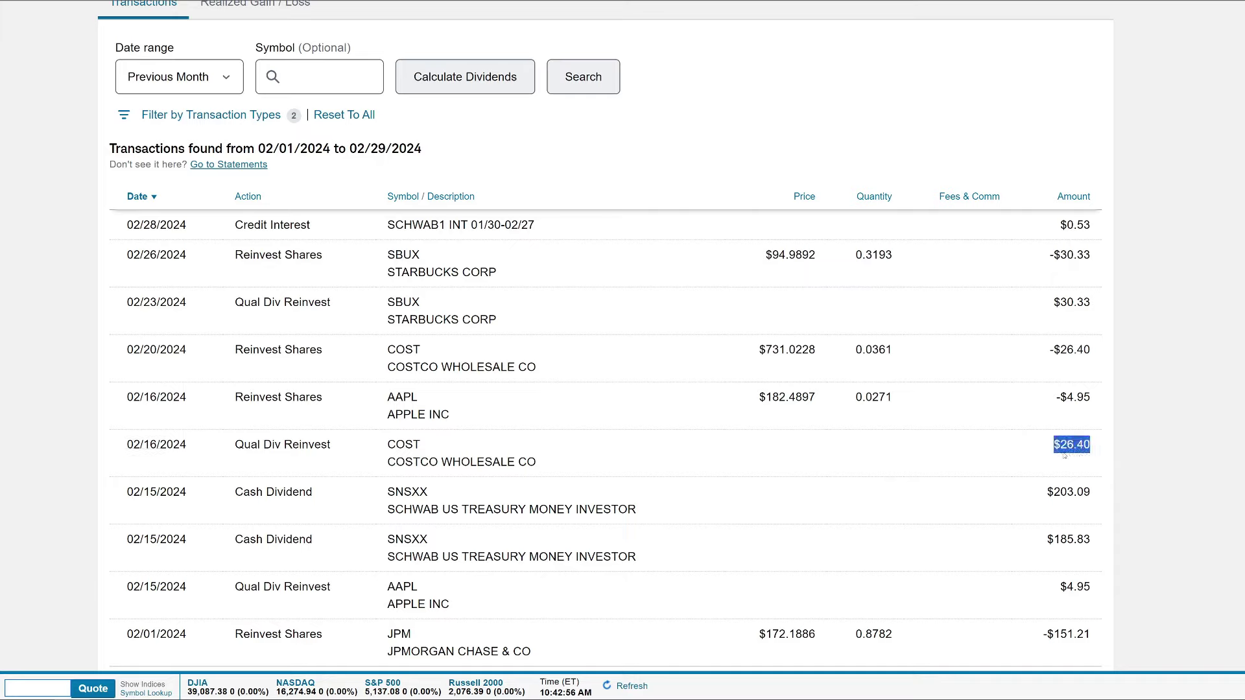
{"action": "scroll", "coordinate": [824, 483], "scroll_direction": "up", "scroll_amount": 1}
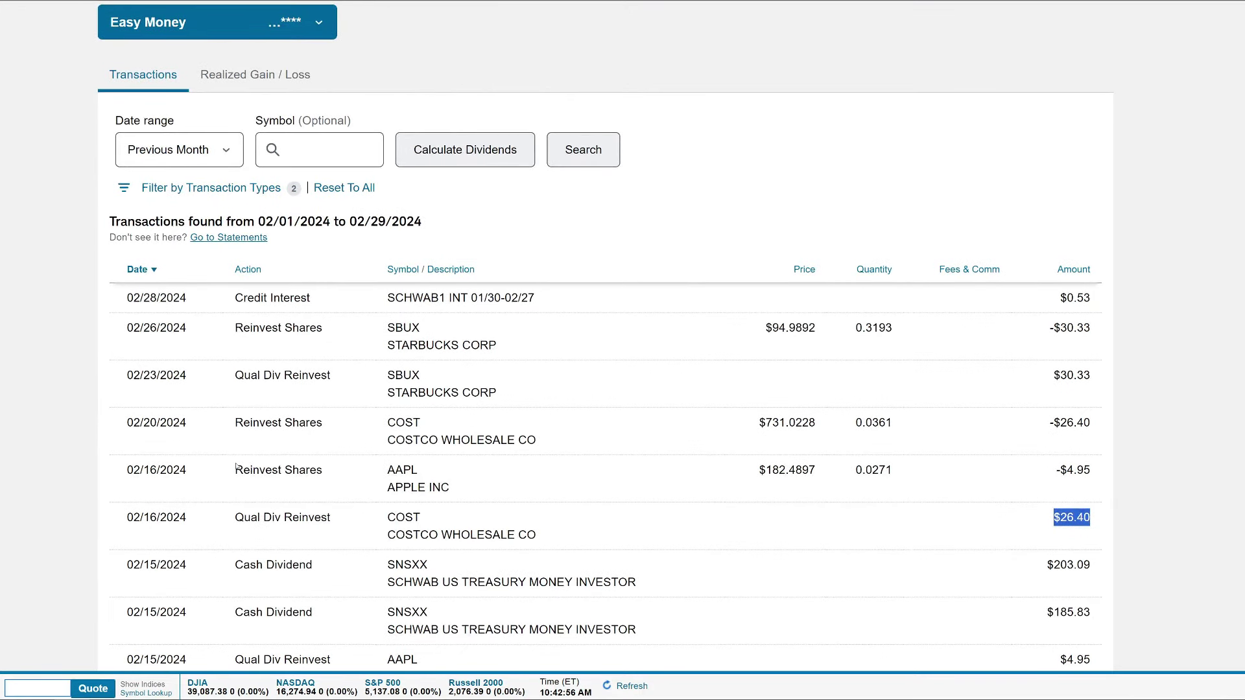
{"action": "left_click_drag", "start_coordinate": [235, 465], "coordinate": [419, 471]}
{"action": "left_click_drag", "start_coordinate": [1000, 468], "coordinate": [1103, 475]}
{"action": "left_click_drag", "start_coordinate": [236, 422], "coordinate": [584, 433]}
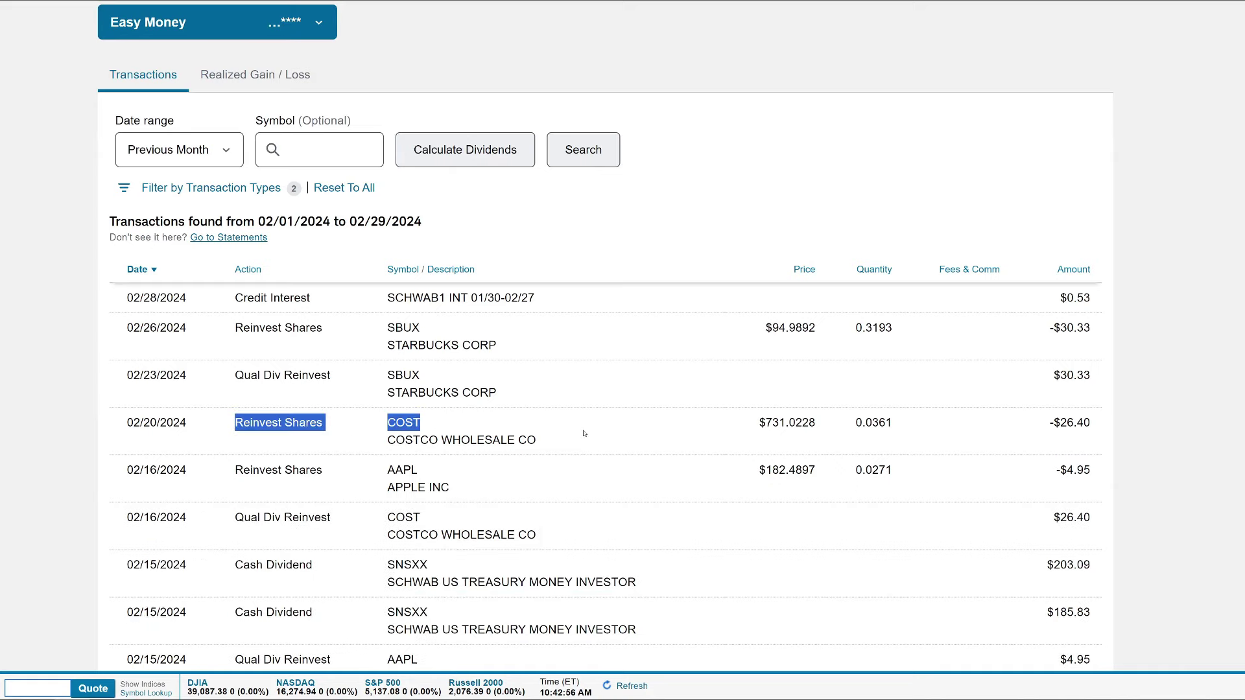
{"action": "left_click", "coordinate": [950, 426]}
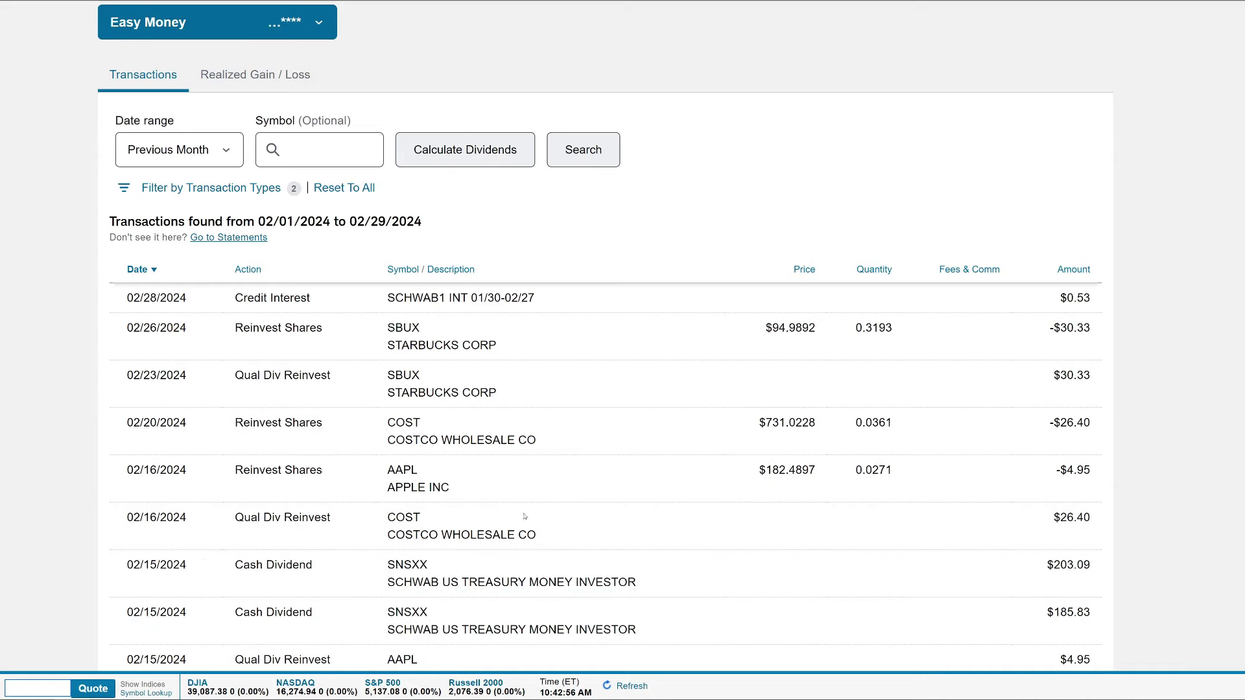
Review the 02/23 SBUX $30.33 dividend and the rows through 02/26/2024.
{"action": "scroll", "coordinate": [399, 517], "scroll_direction": "up", "scroll_amount": 1}
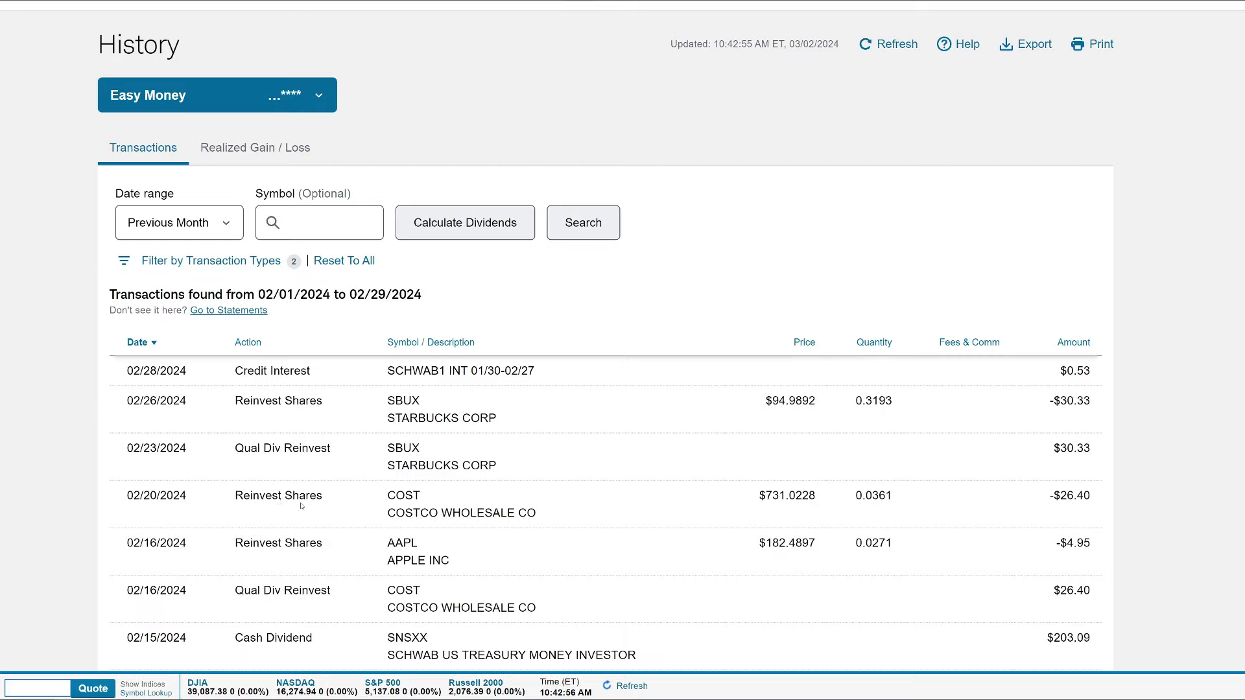
{"action": "left_click_drag", "start_coordinate": [133, 446], "coordinate": [202, 455]}
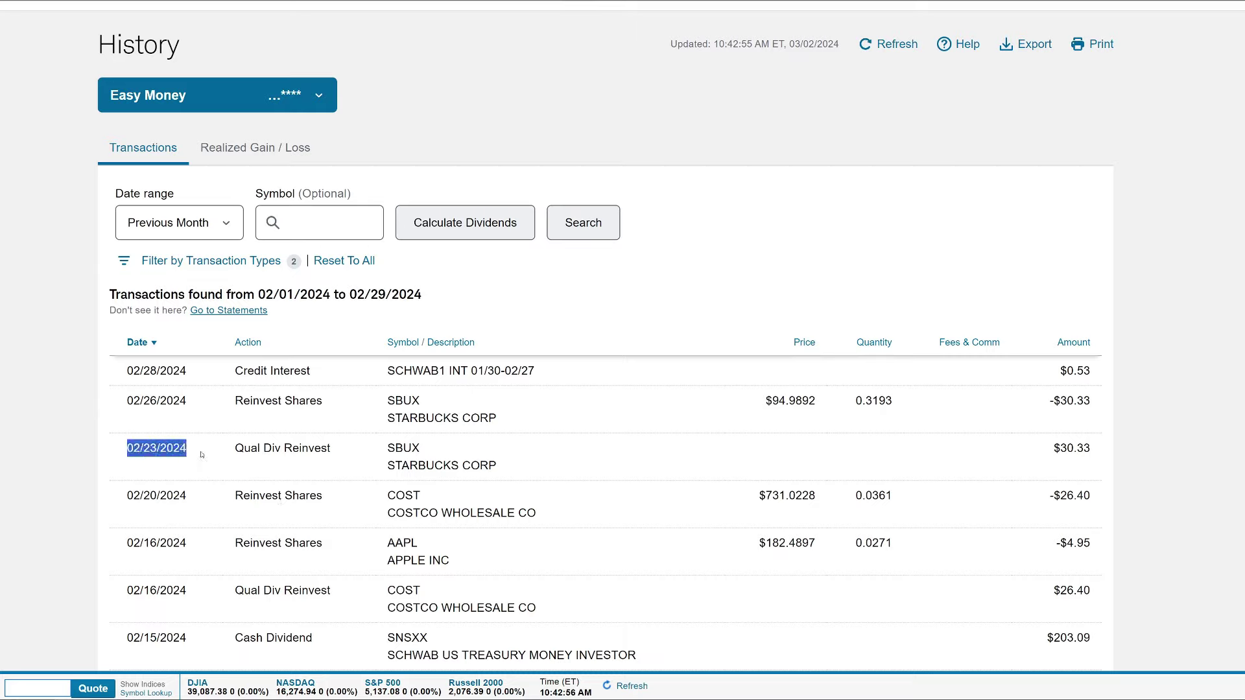
{"action": "left_click_drag", "start_coordinate": [391, 449], "coordinate": [518, 478]}
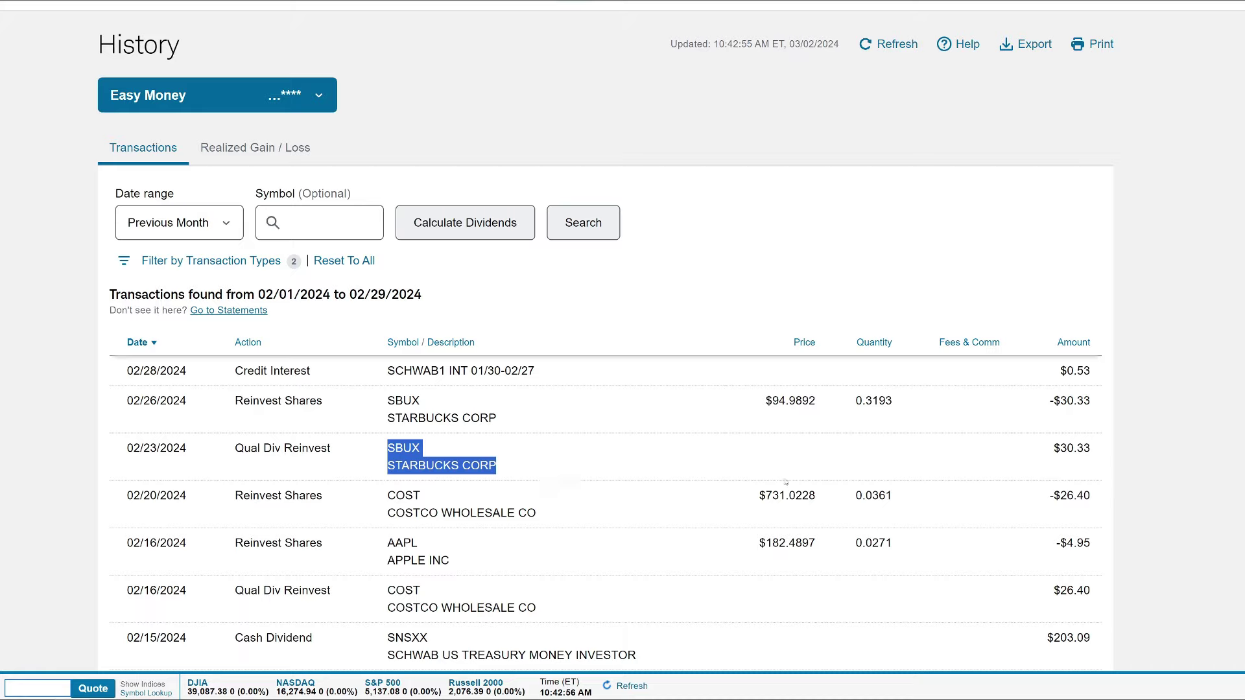
{"action": "left_click_drag", "start_coordinate": [1052, 449], "coordinate": [1092, 448]}
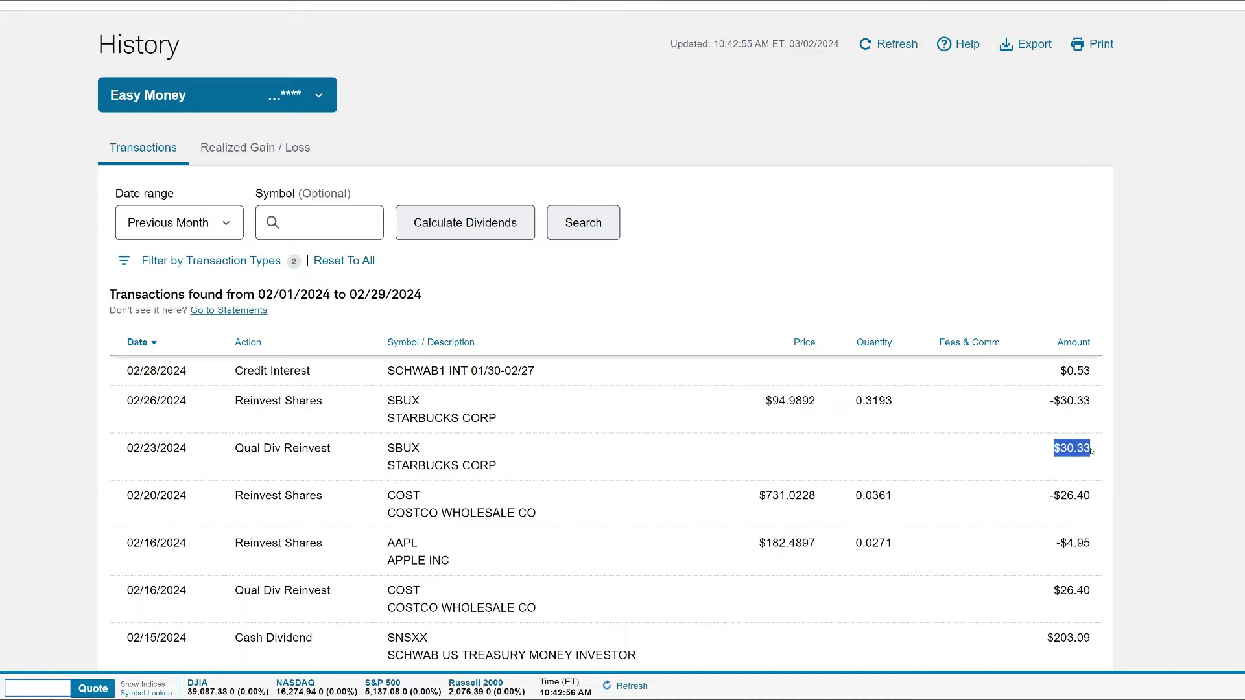
{"action": "left_click_drag", "start_coordinate": [126, 399], "coordinate": [860, 440]}
{"action": "left_click", "coordinate": [733, 412]}
{"action": "scroll", "coordinate": [554, 529], "scroll_direction": "up", "scroll_amount": 2}
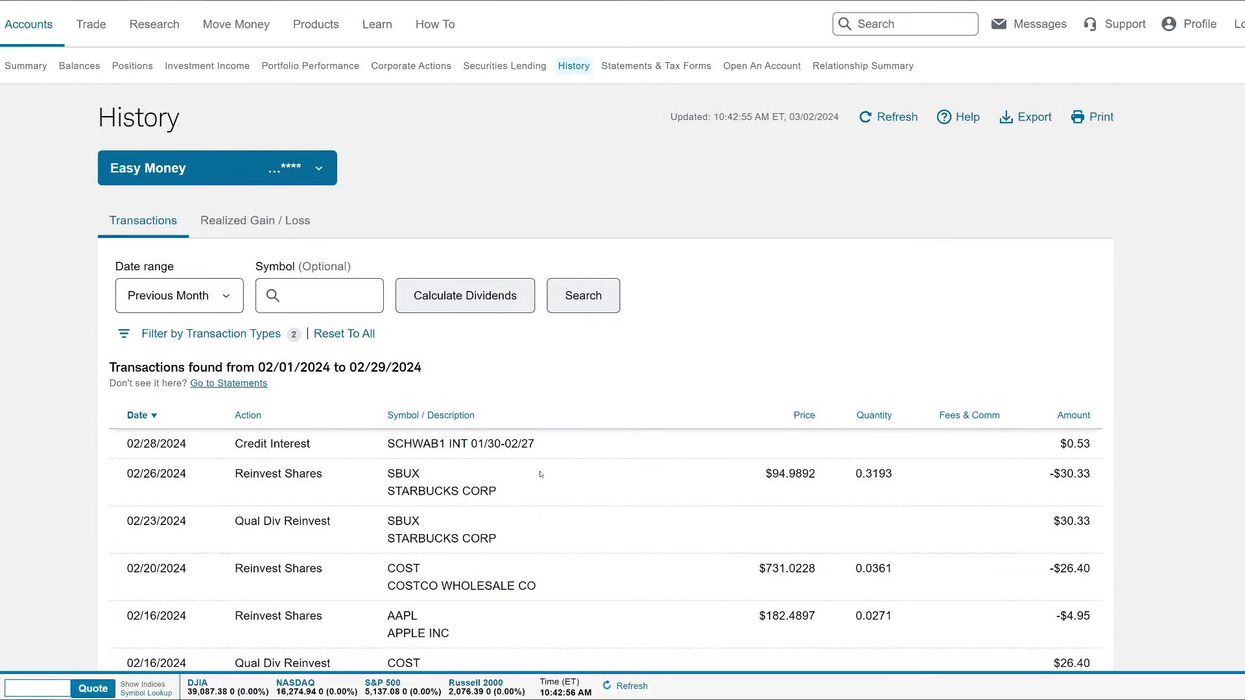
Calculate the page's dividends, note the $450.60 total, and dismiss the alert.
{"action": "left_click", "coordinate": [457, 299]}
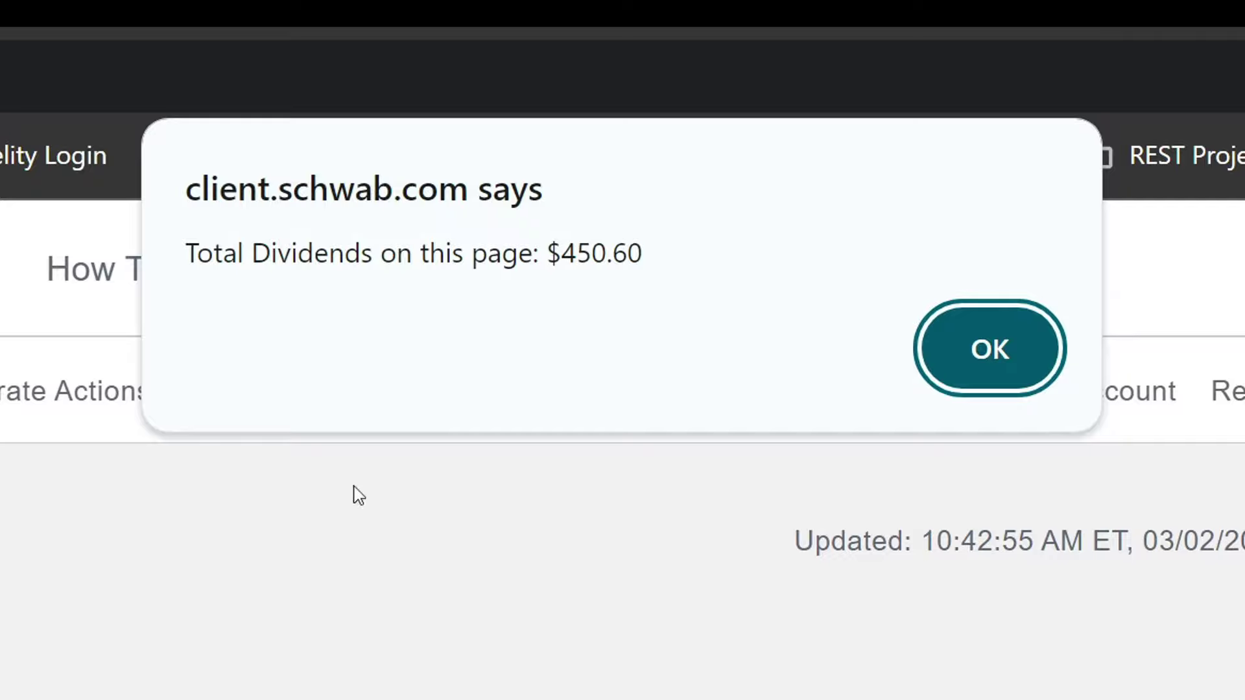
{"action": "left_click_drag", "start_coordinate": [667, 263], "coordinate": [547, 260]}
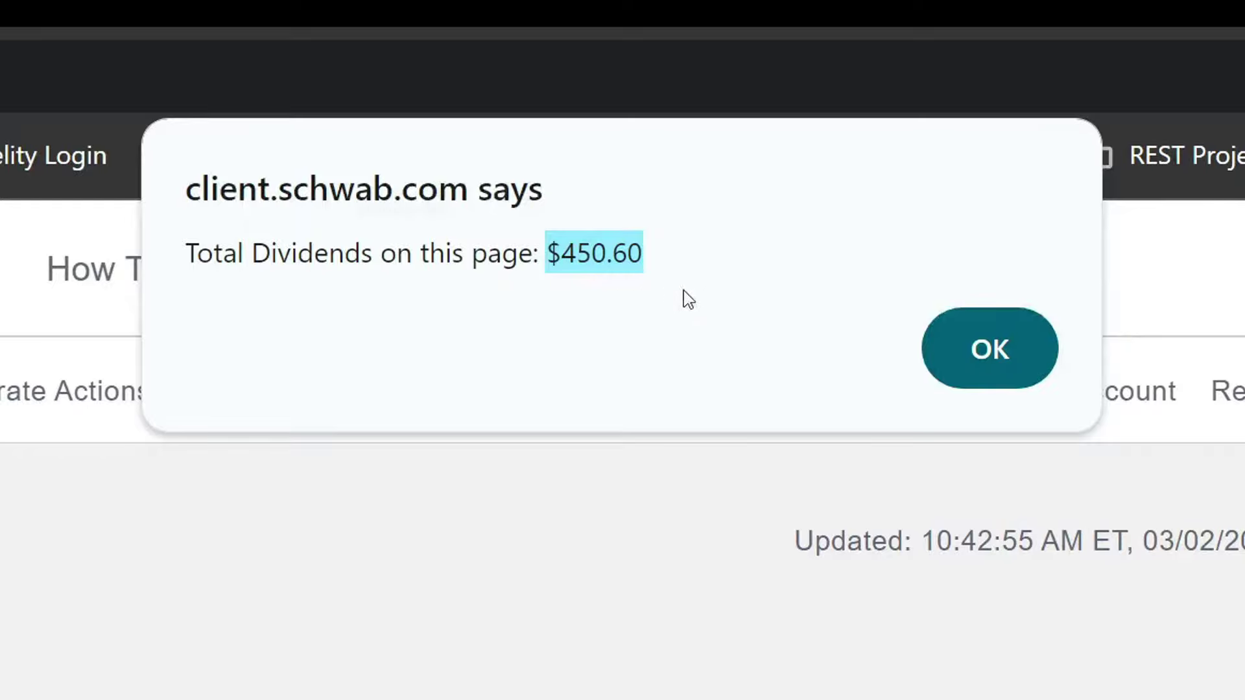
{"action": "left_click", "coordinate": [1004, 360]}
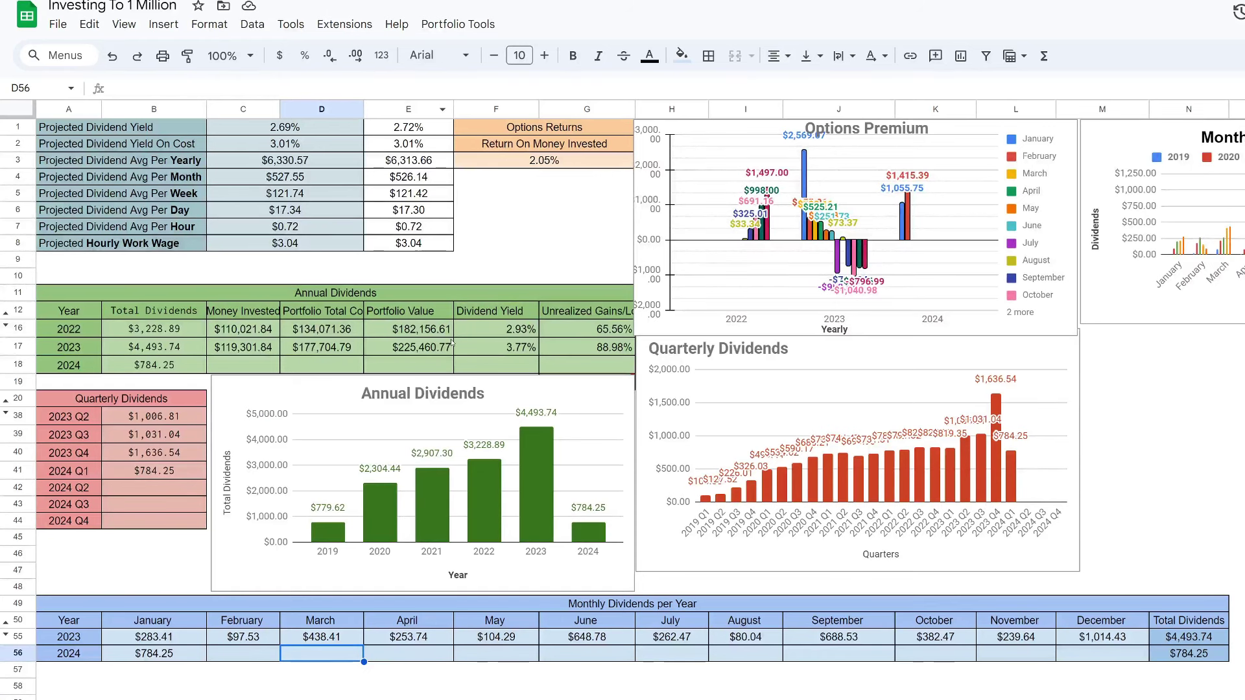
Enter 450.60 into the February 2024 dividends cell C56.
{"action": "left_click", "coordinate": [246, 649]}
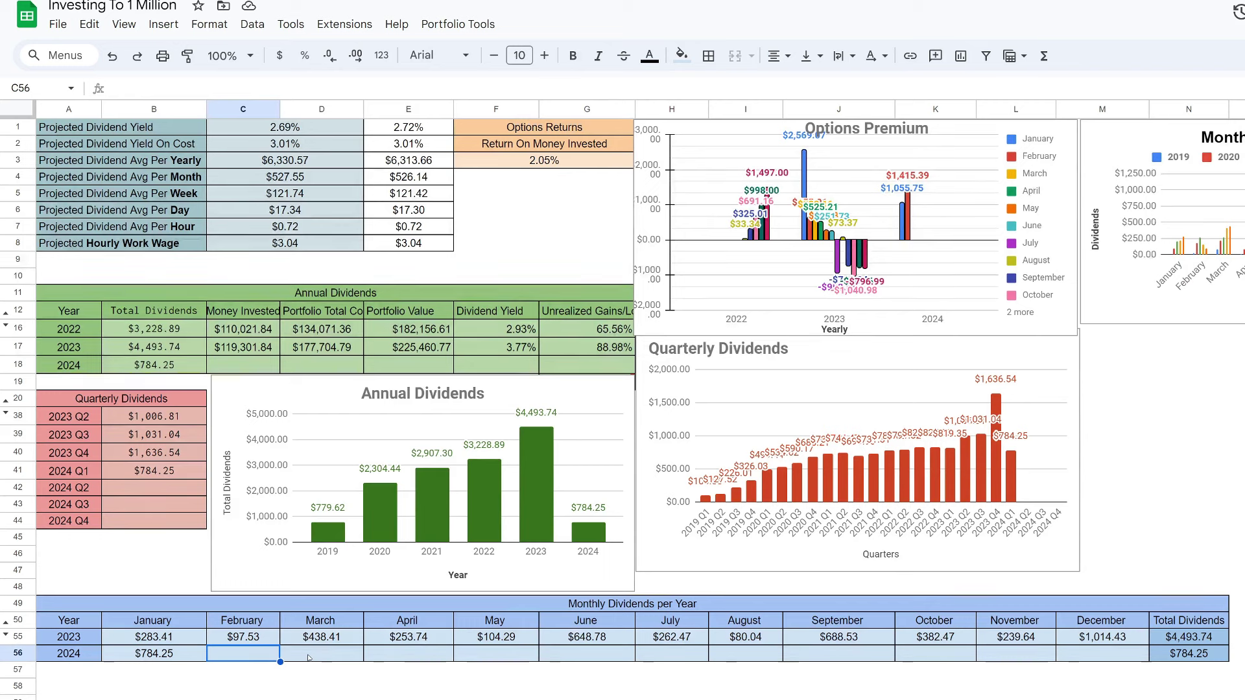
{"action": "type", "text": "450."}
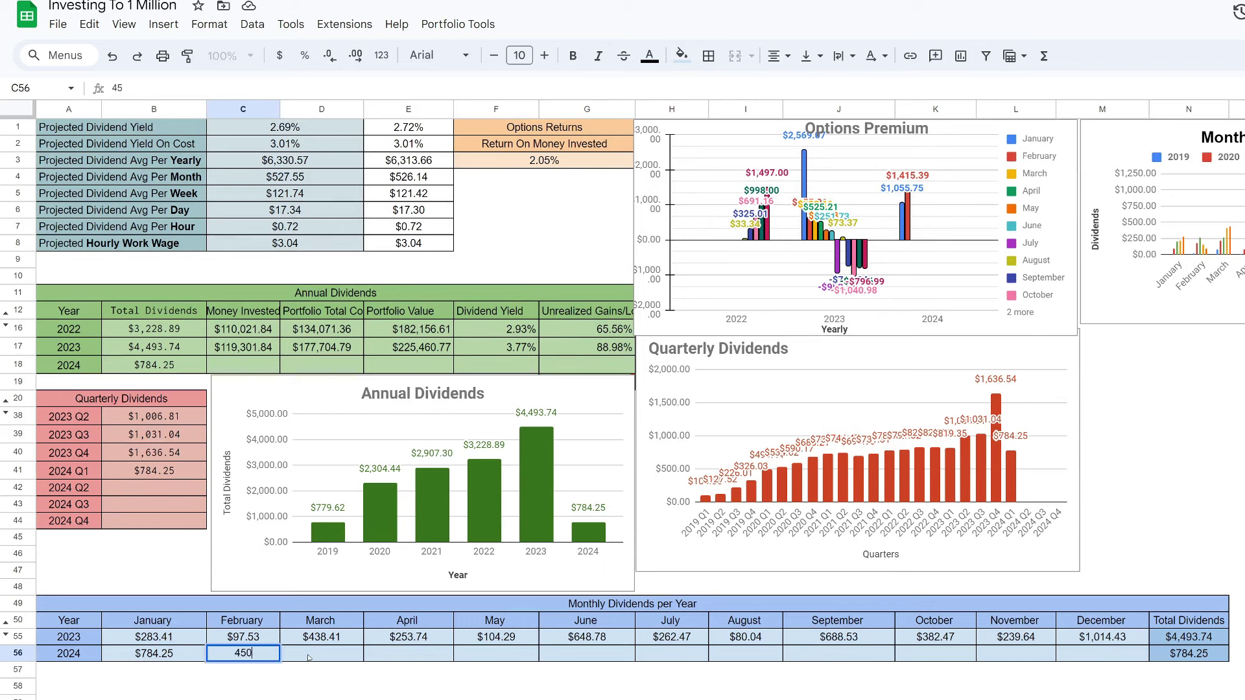
{"action": "type", "text": "60"}
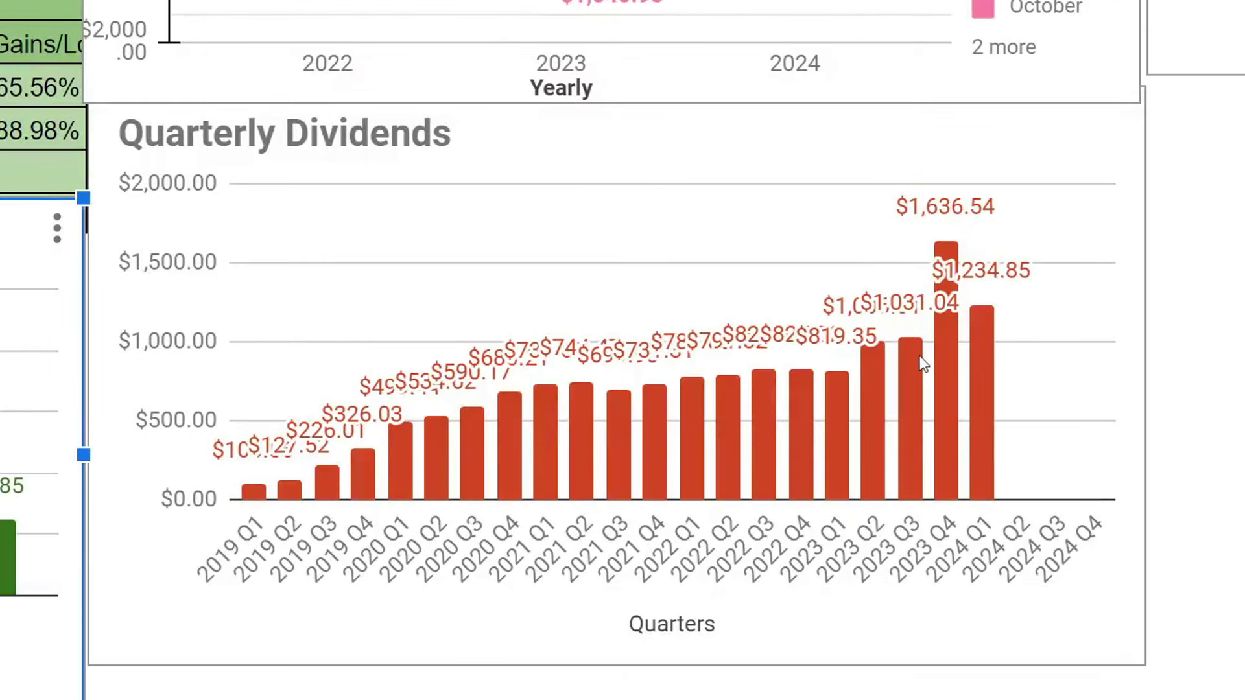
{"action": "left_click", "coordinate": [978, 360]}
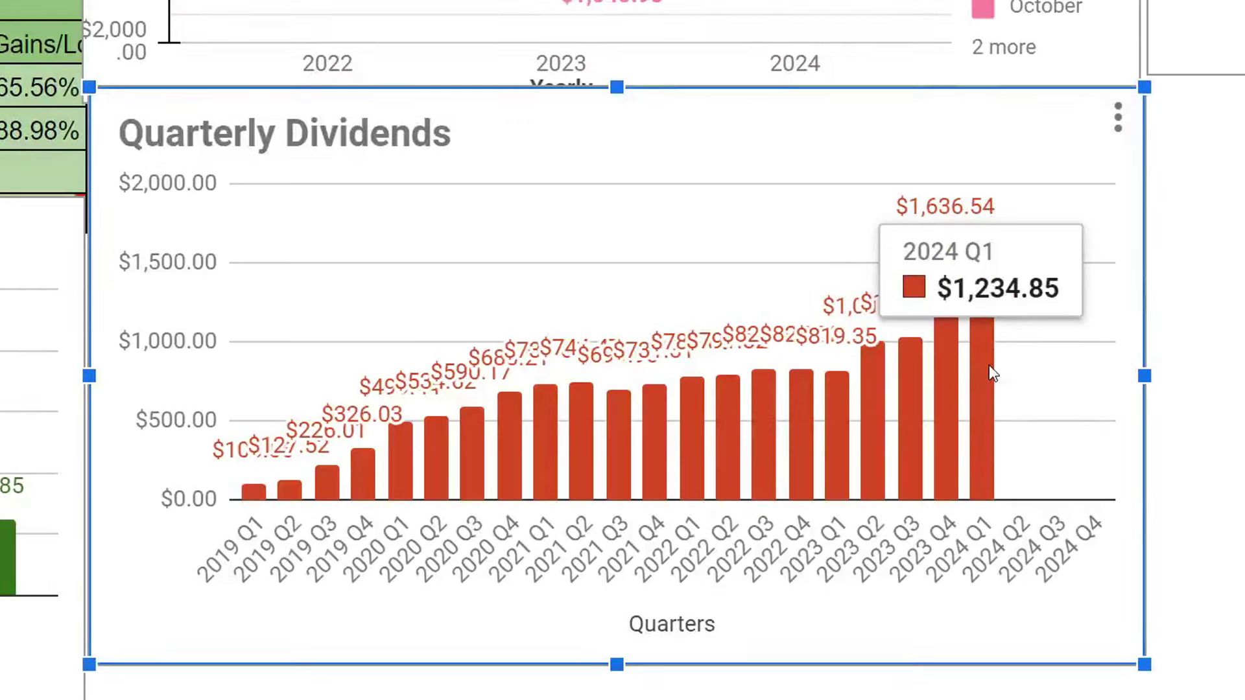
{"action": "mouse_move", "coordinate": [911, 373]}
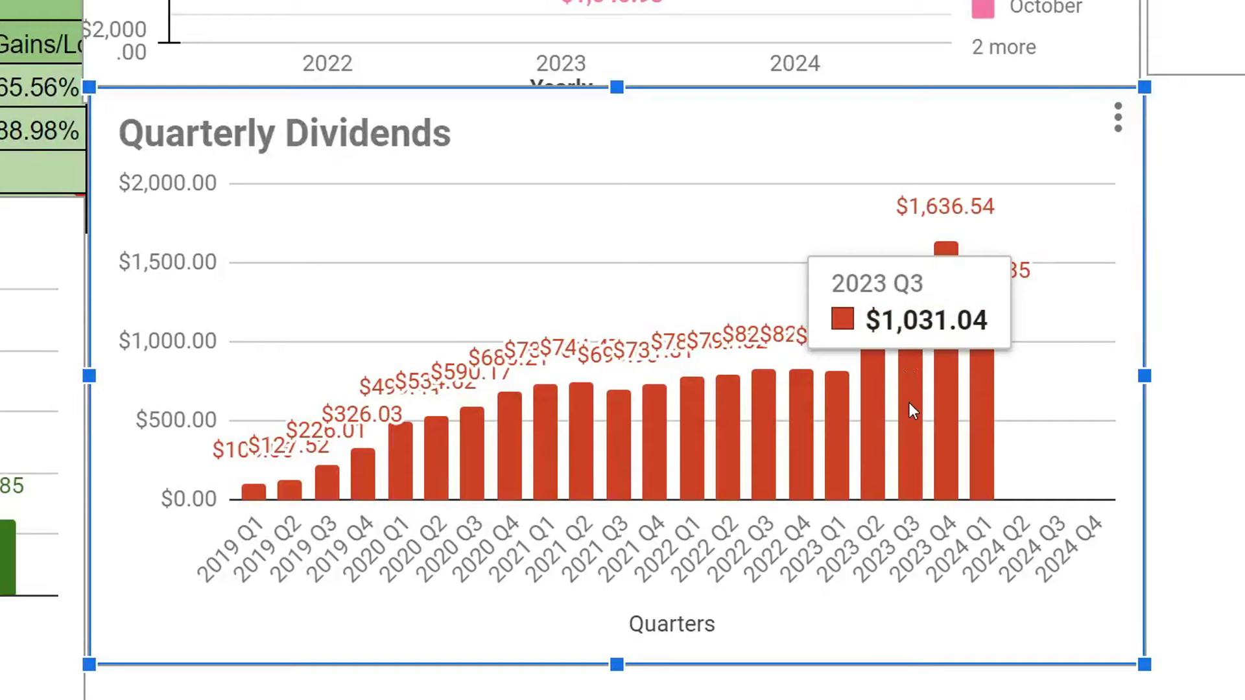
{"action": "mouse_move", "coordinate": [996, 409]}
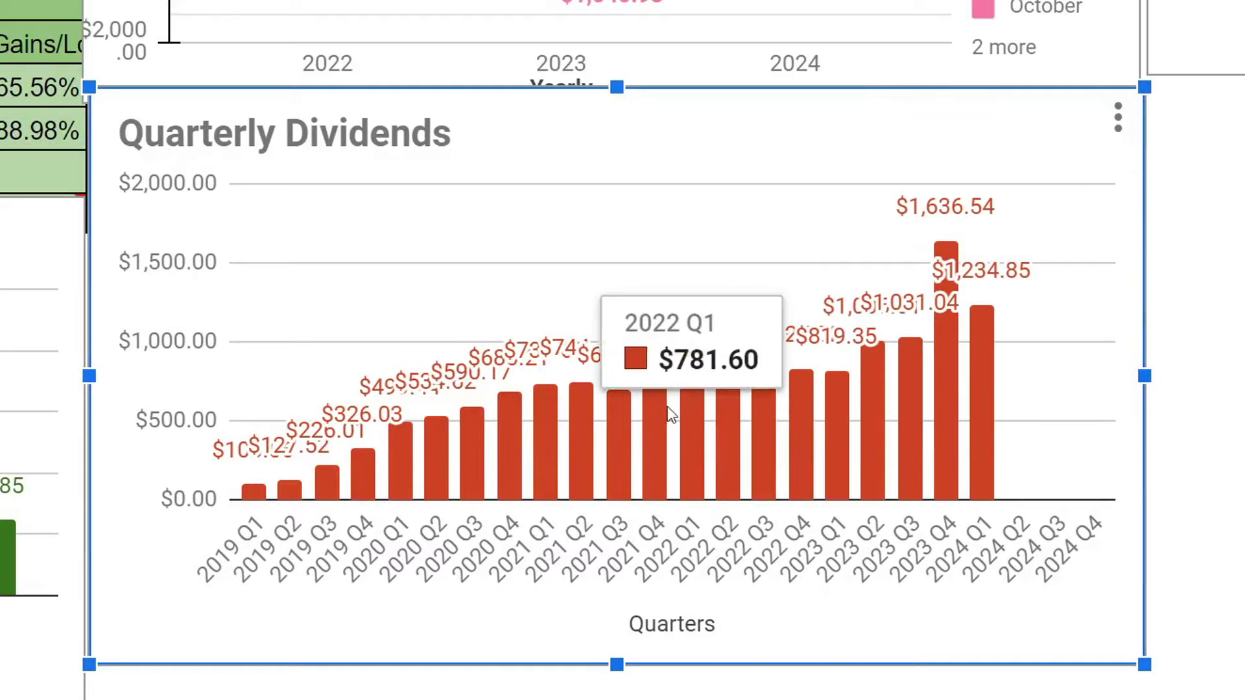
{"action": "mouse_move", "coordinate": [452, 440]}
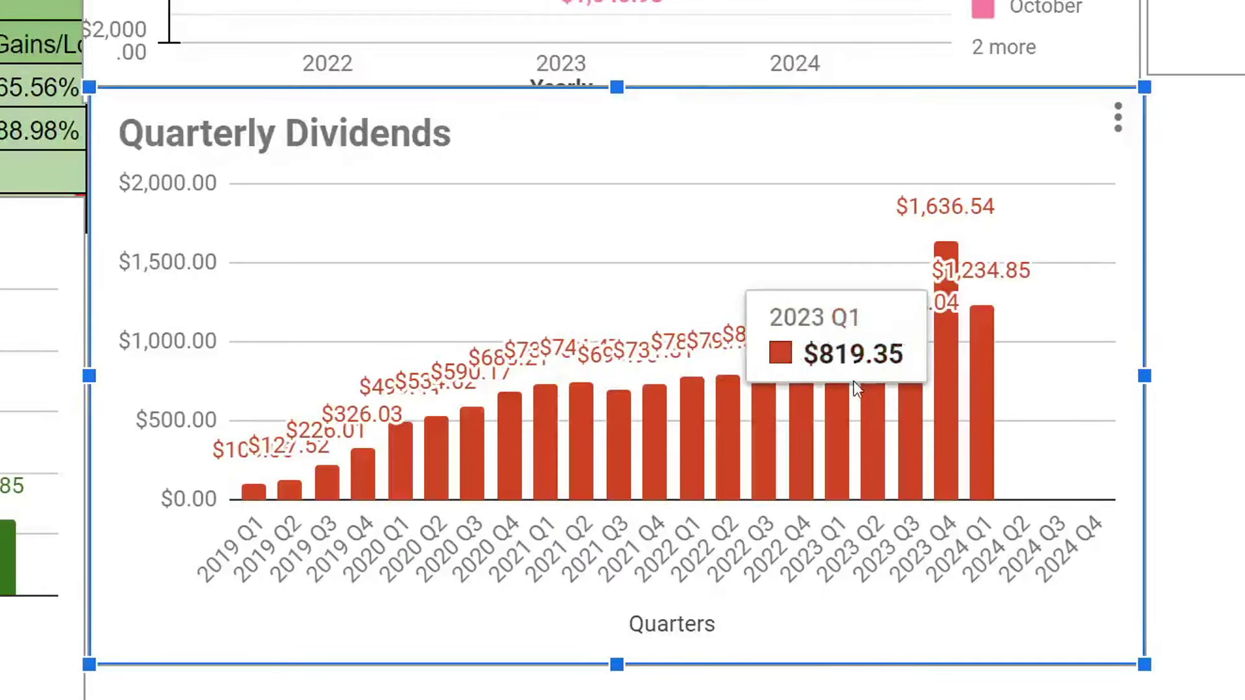
{"action": "mouse_move", "coordinate": [983, 343]}
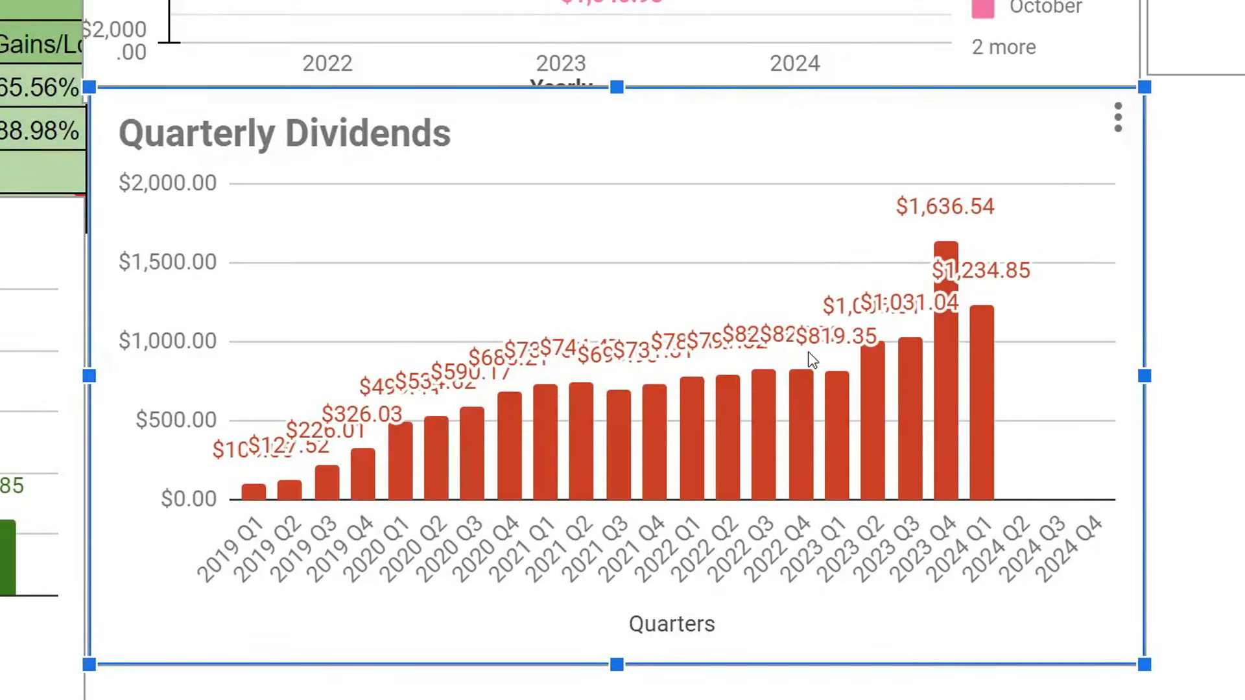
{"action": "mouse_move", "coordinate": [676, 394]}
{"action": "mouse_move", "coordinate": [953, 378]}
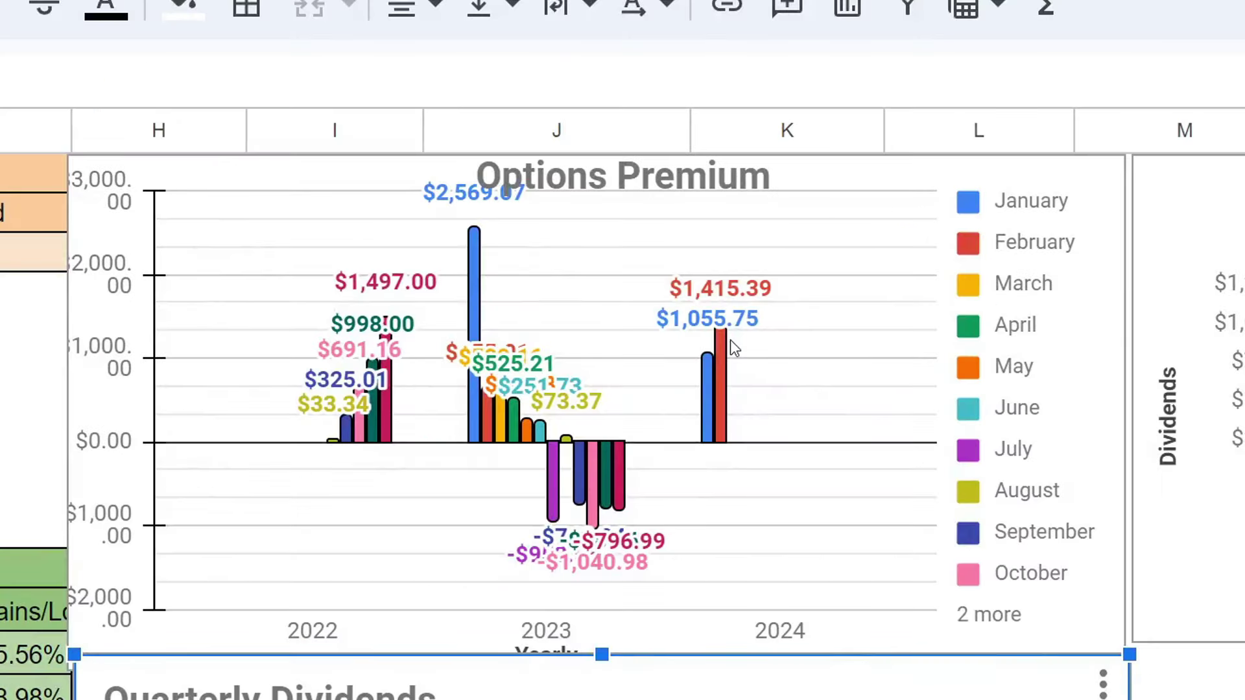
{"action": "mouse_move", "coordinate": [728, 370]}
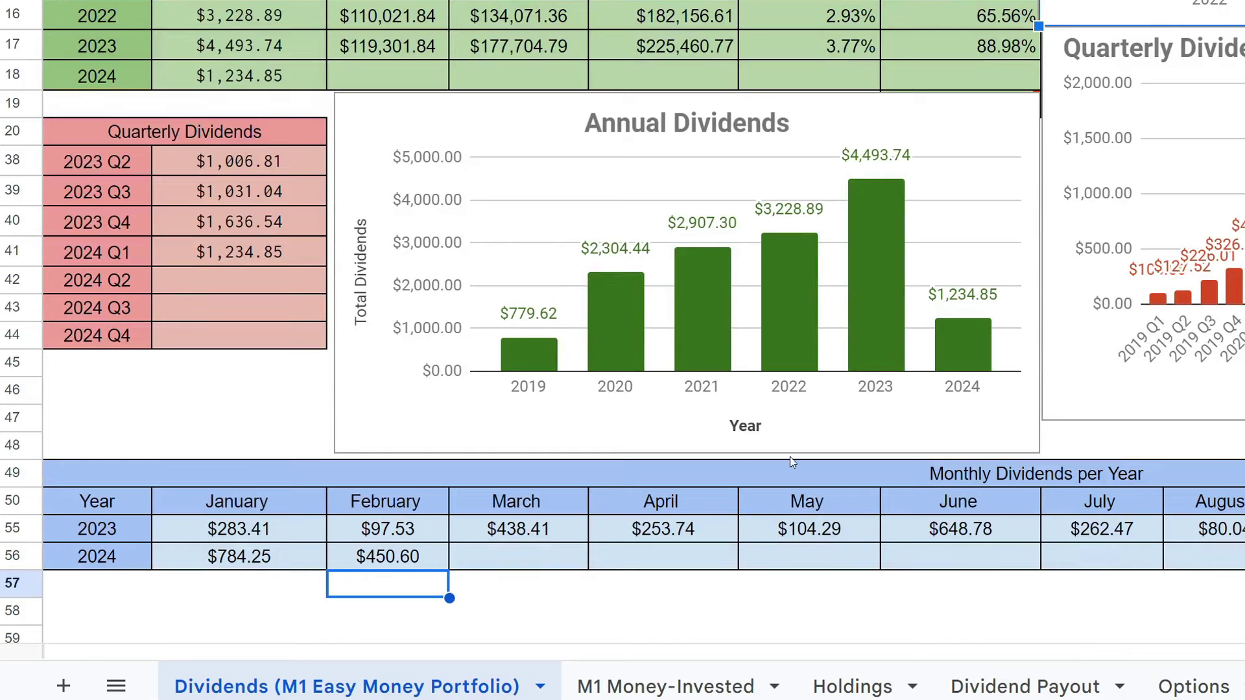
{"action": "left_click", "coordinate": [529, 559]}
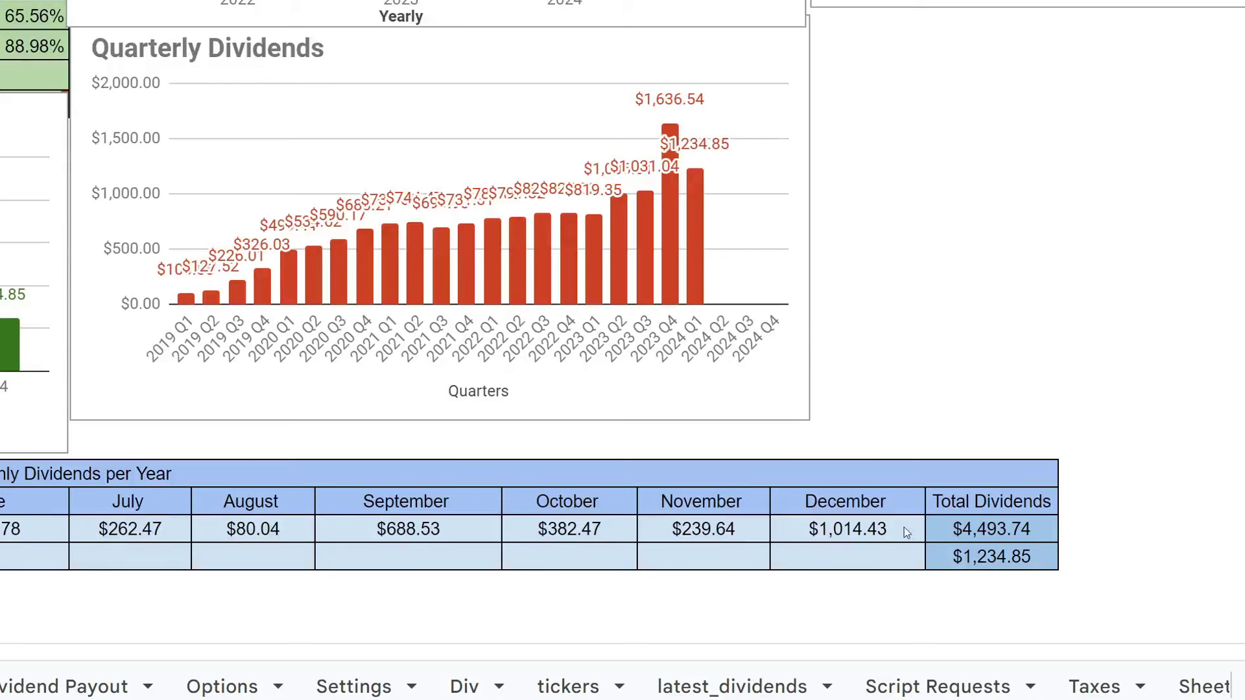
{"action": "left_click", "coordinate": [860, 530]}
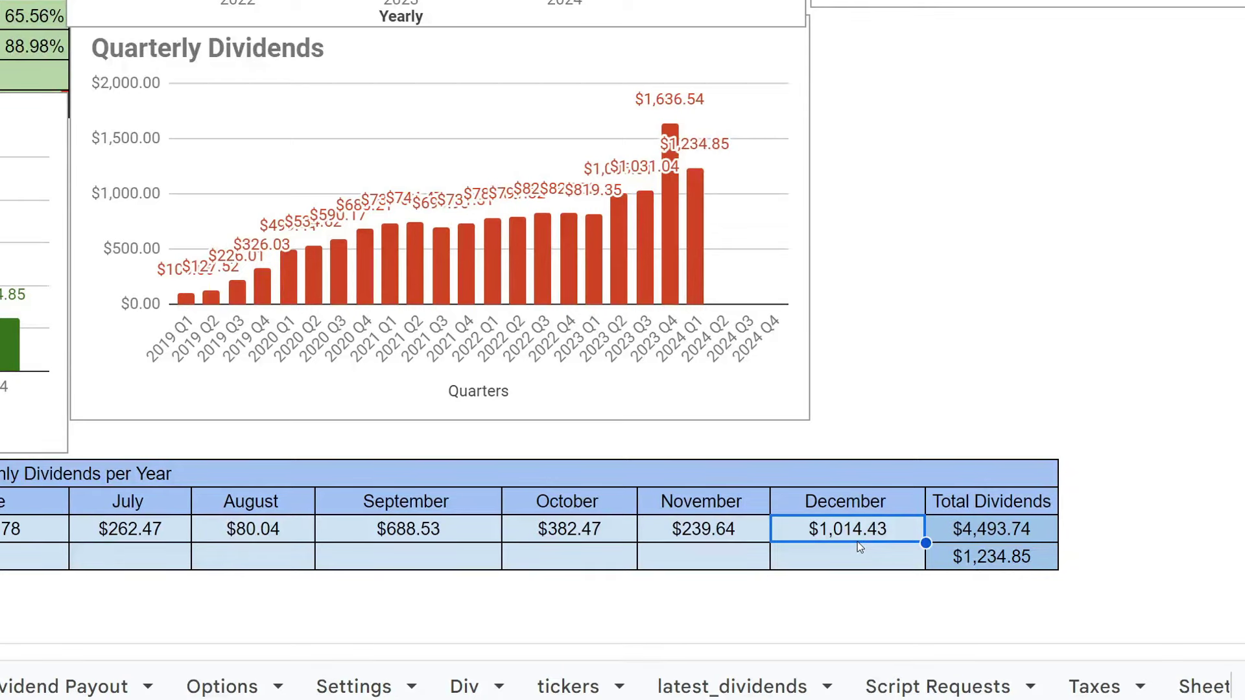
{"action": "left_click", "coordinate": [70, 678]}
{"action": "left_click", "coordinate": [311, 459]}
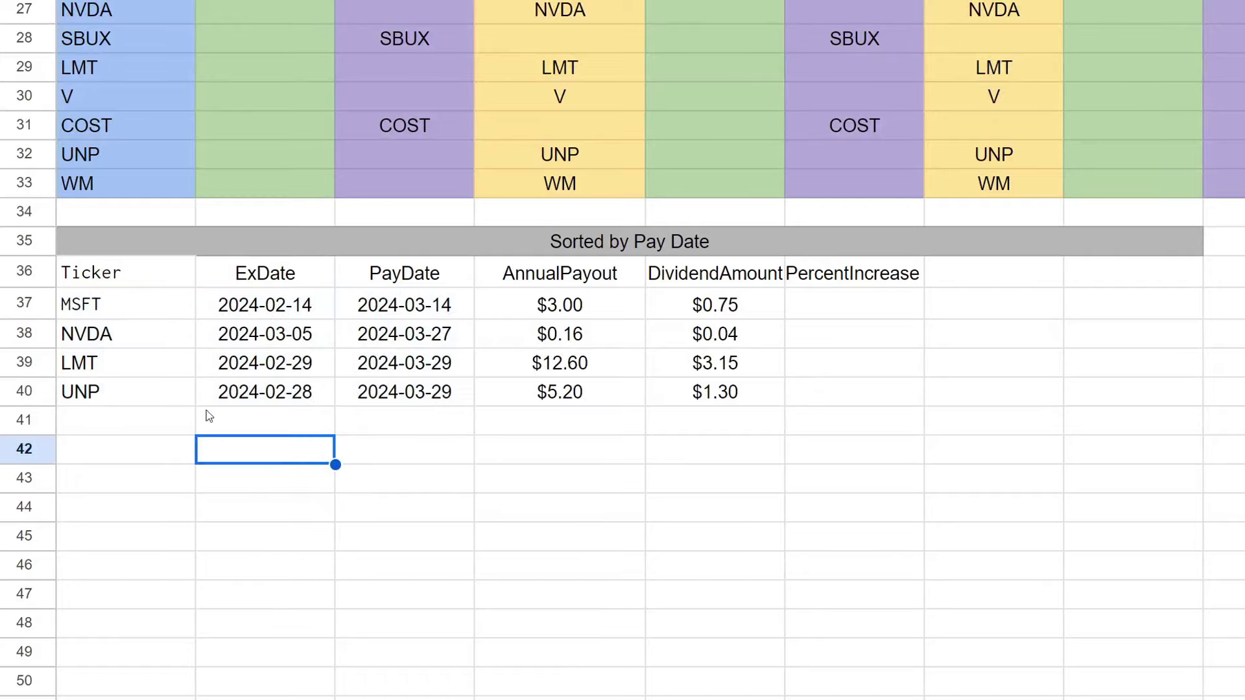
{"action": "left_click_drag", "start_coordinate": [75, 315], "coordinate": [578, 435]}
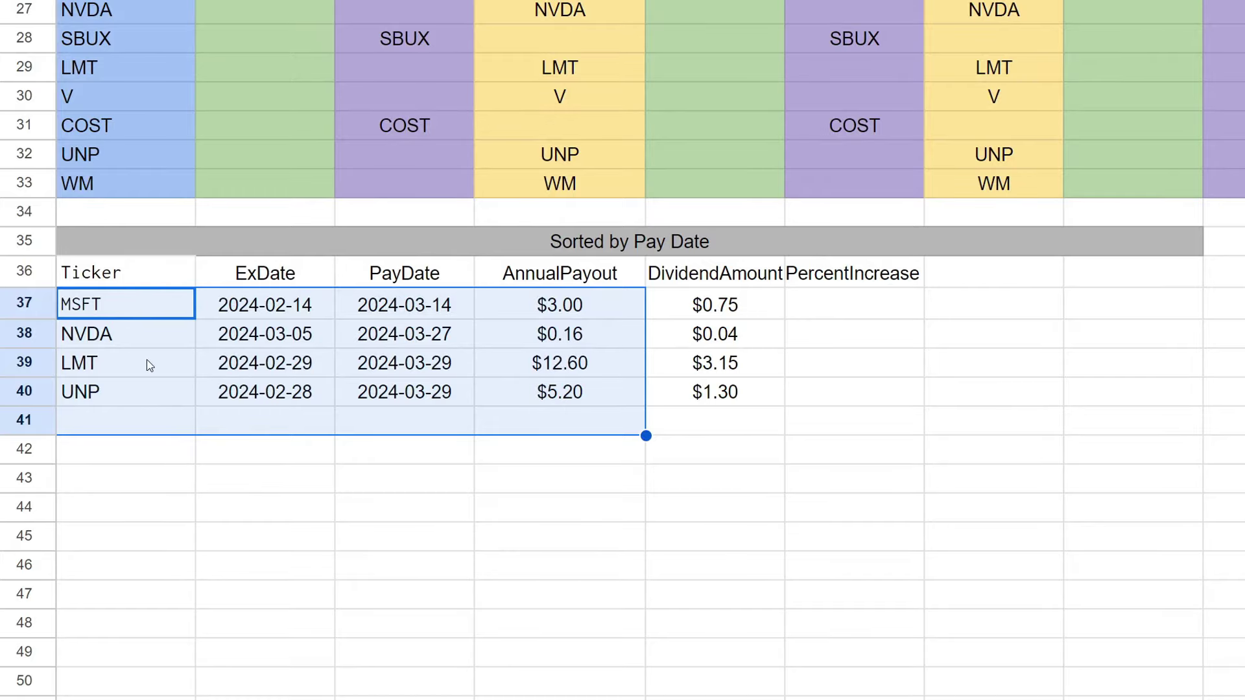
{"action": "left_click", "coordinate": [326, 487]}
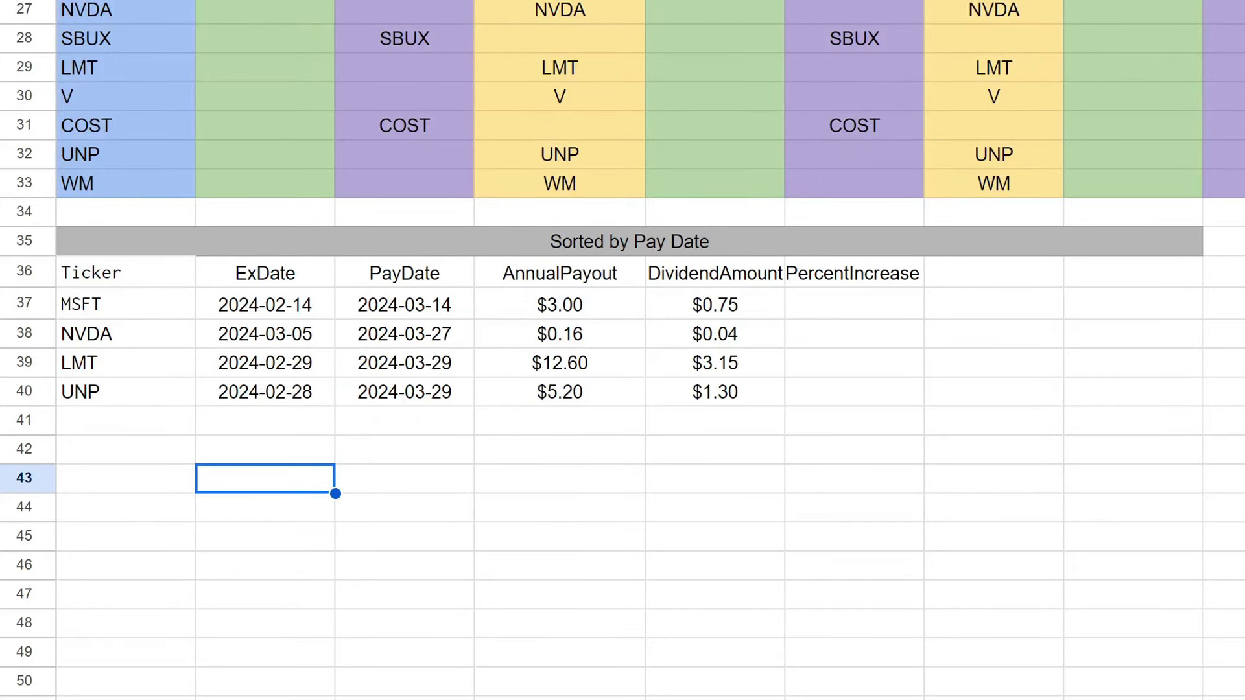